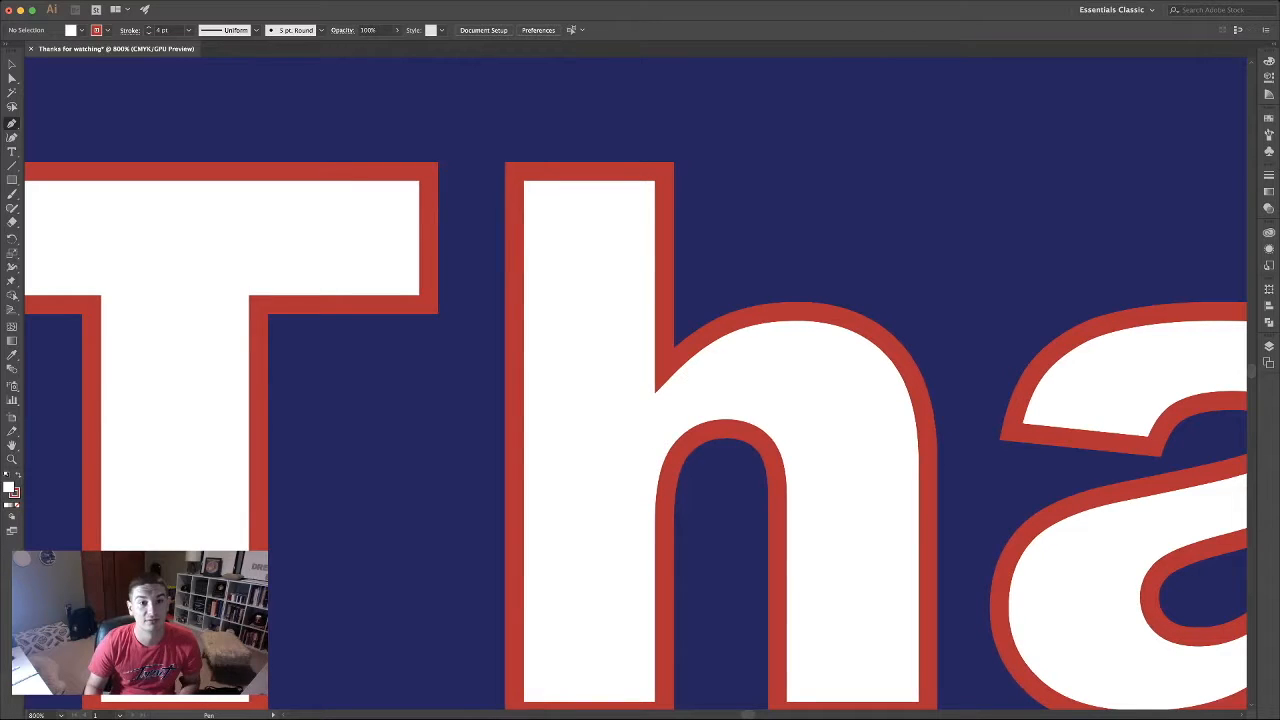
- Draw a Pen path from the T's upper-right corner diagonally into the h's stem, up to the stem's top-right corner, and diagonally down into the shoulder
click(435, 161)
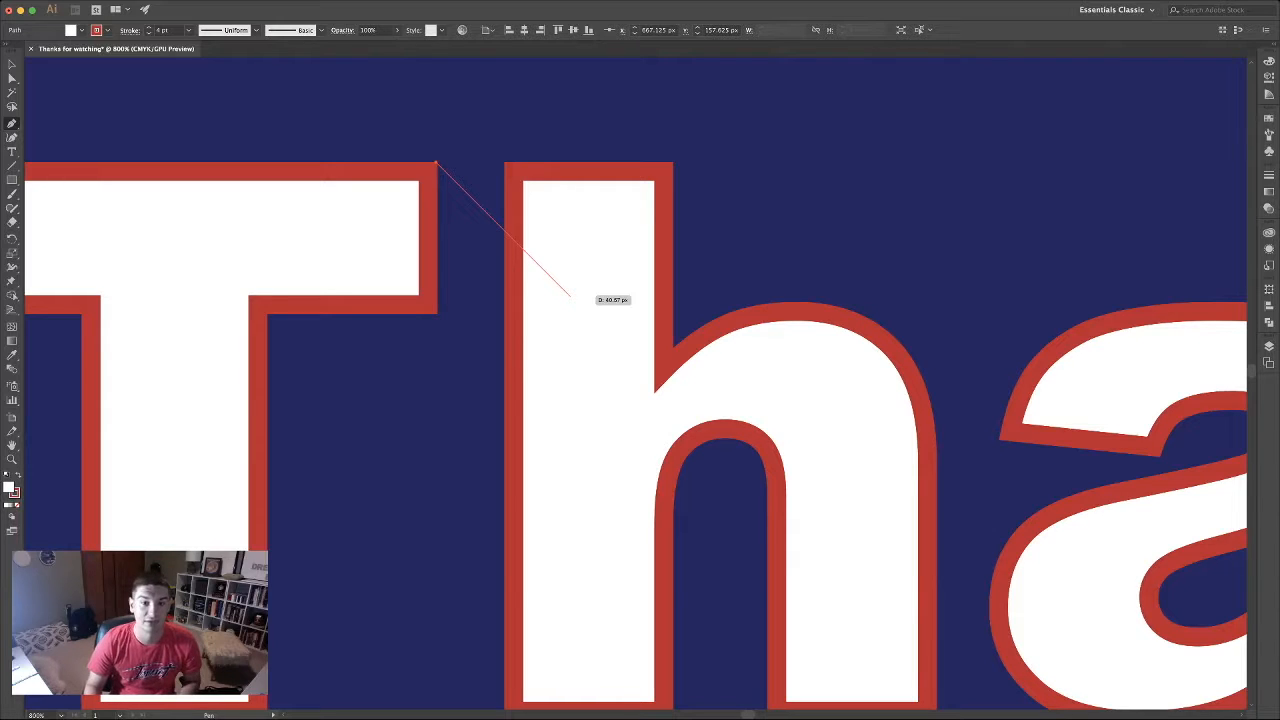
click(570, 297)
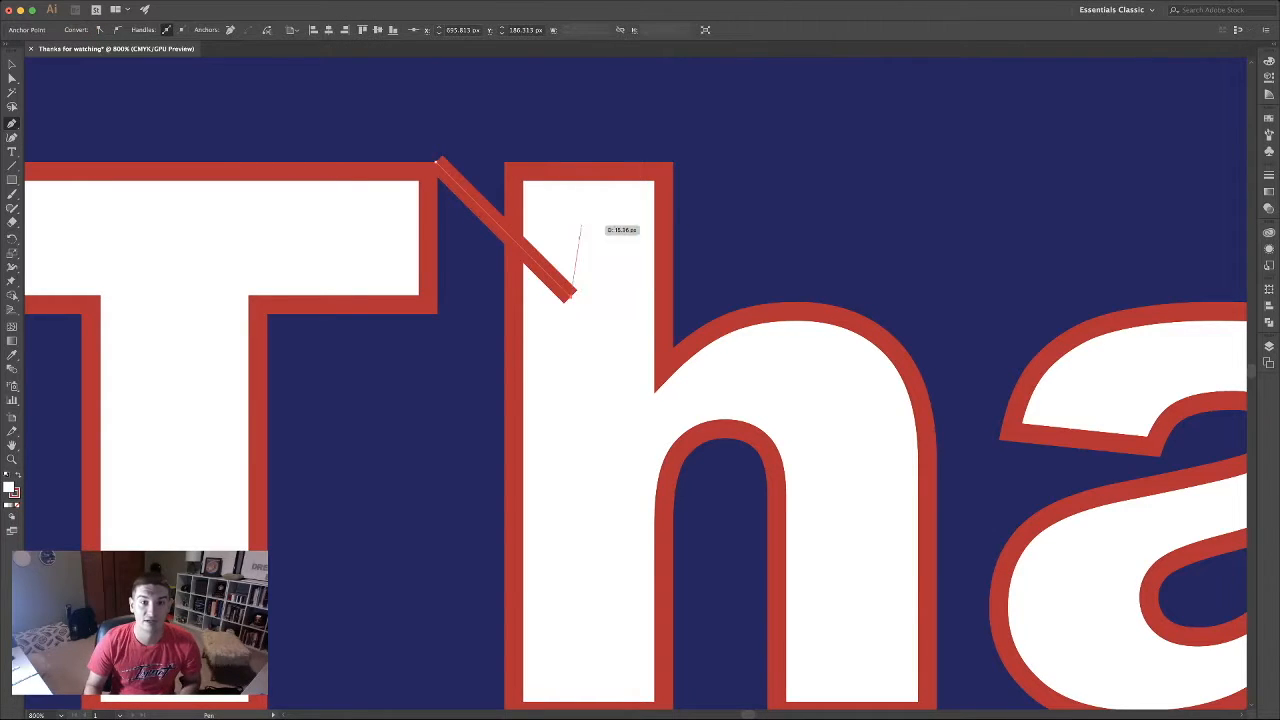
click(579, 227)
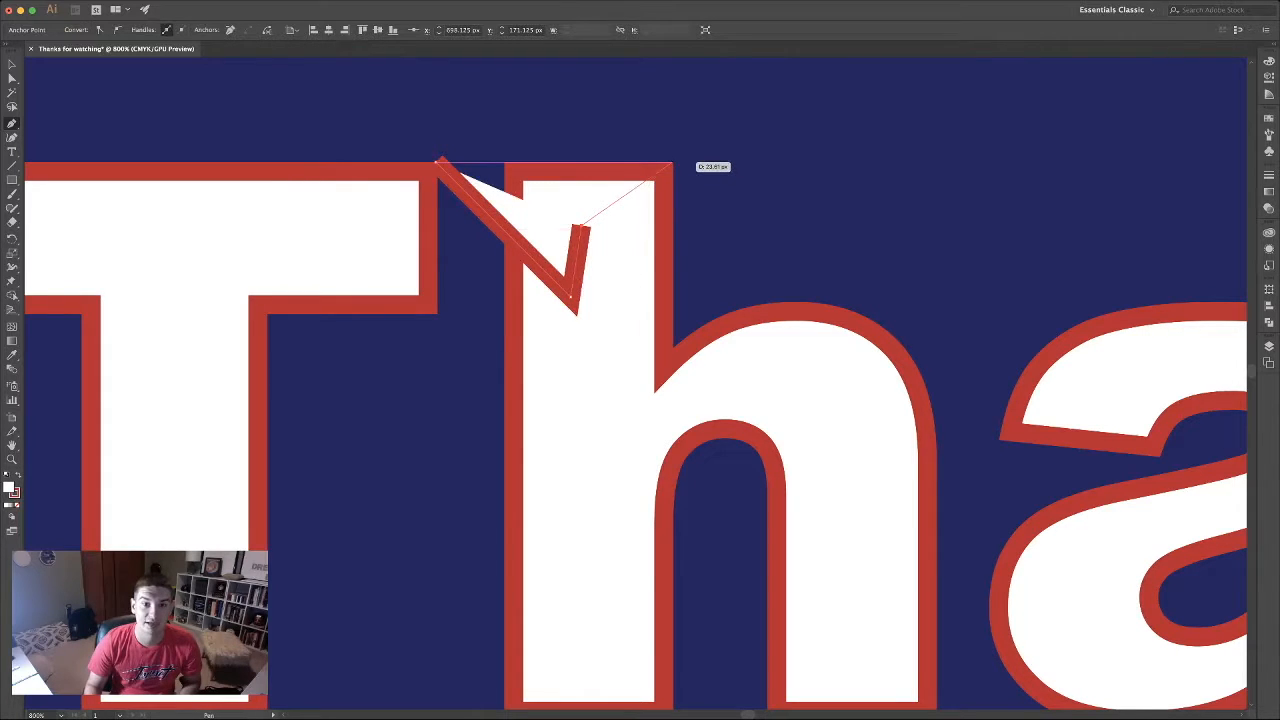
click(669, 163)
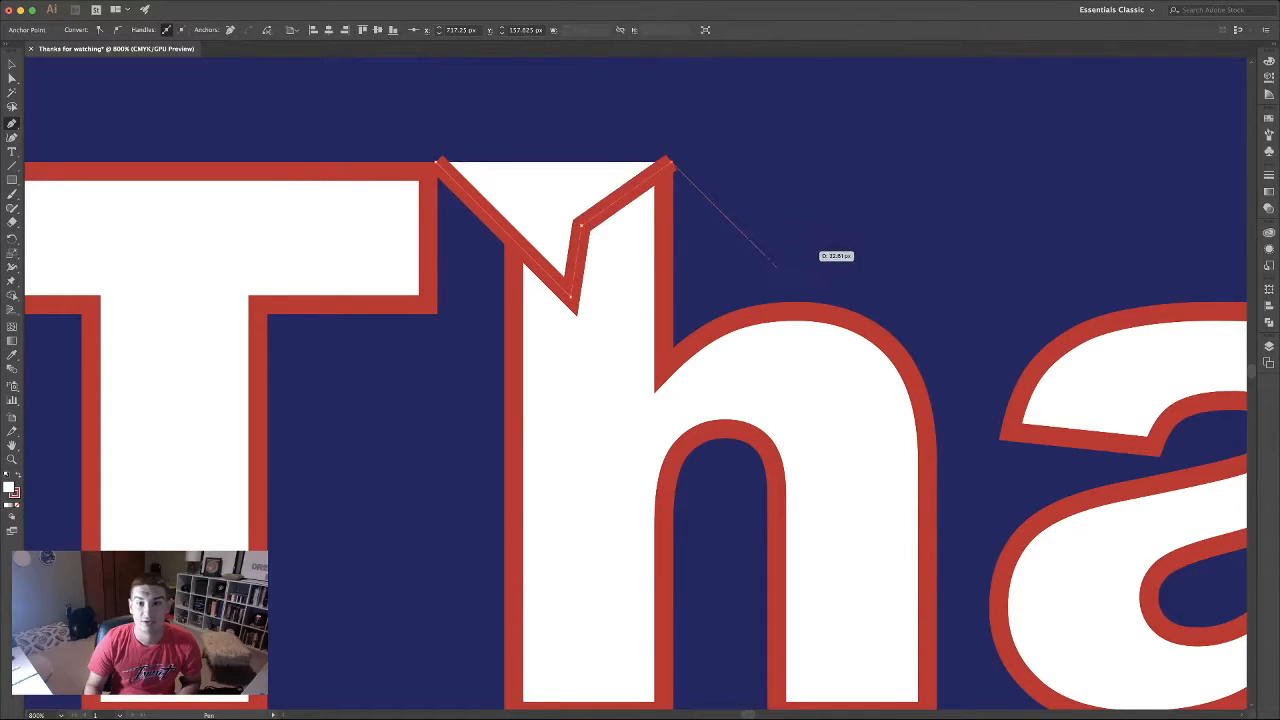
click(862, 351)
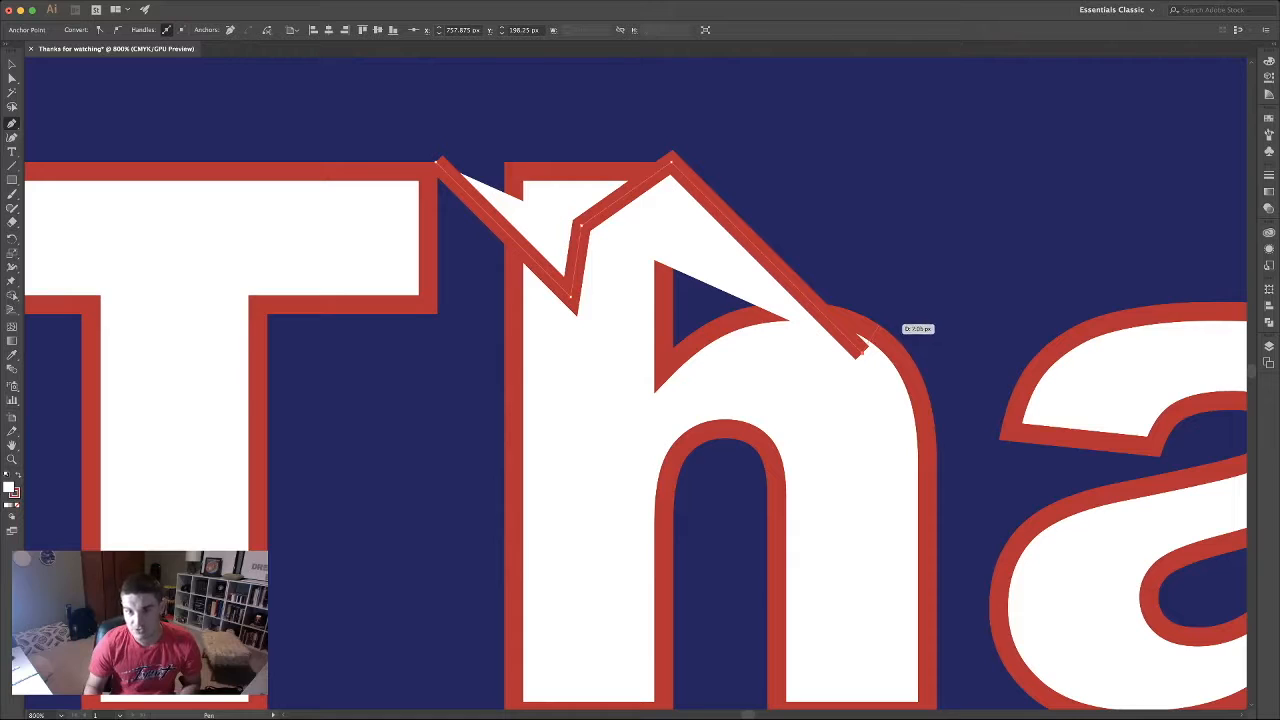
- Try several anchor positions on the outer edge of the h's shoulder, undoing each one
click(879, 323)
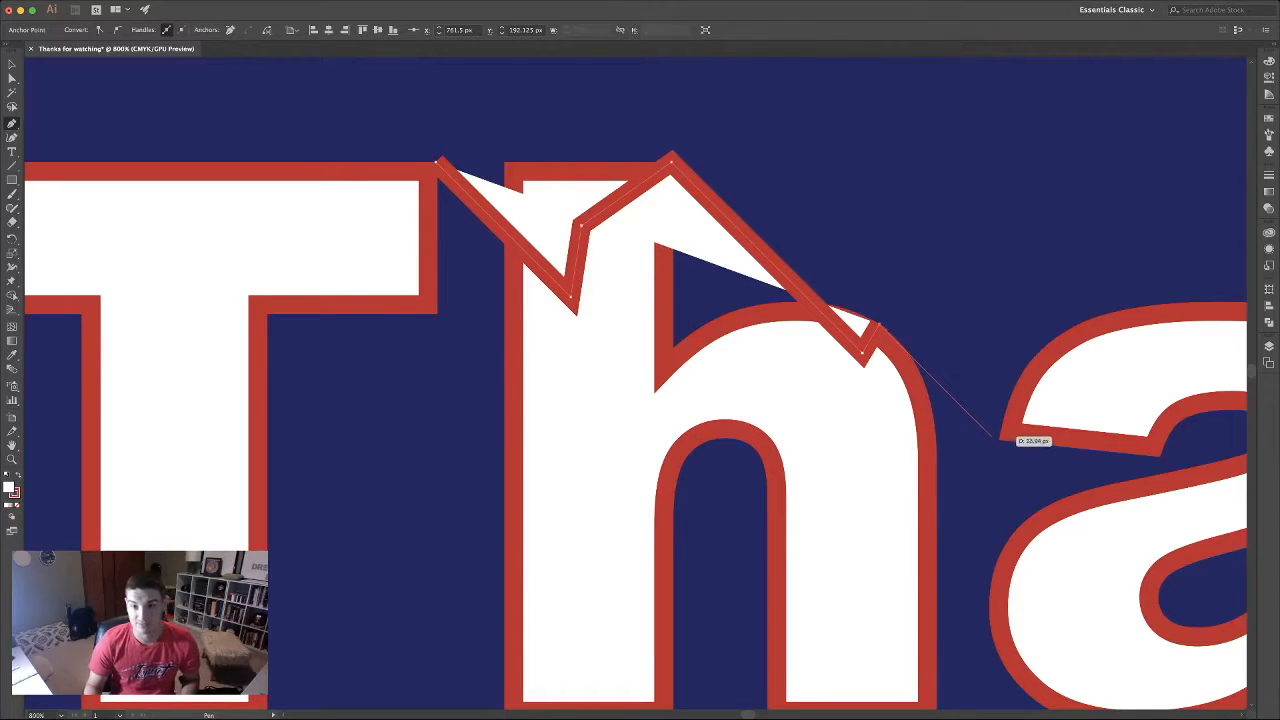
scroll(980, 415, up, 5)
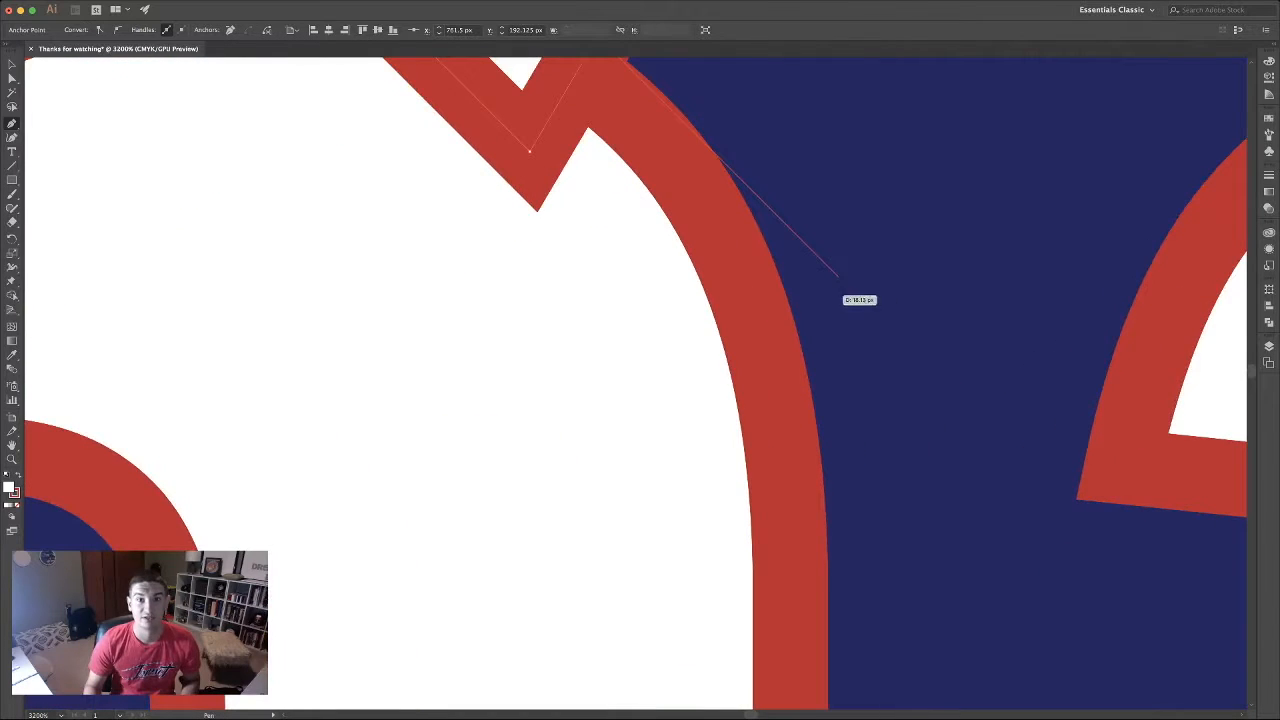
scroll(815, 255, up, 3)
scroll(815, 255, left, 2)
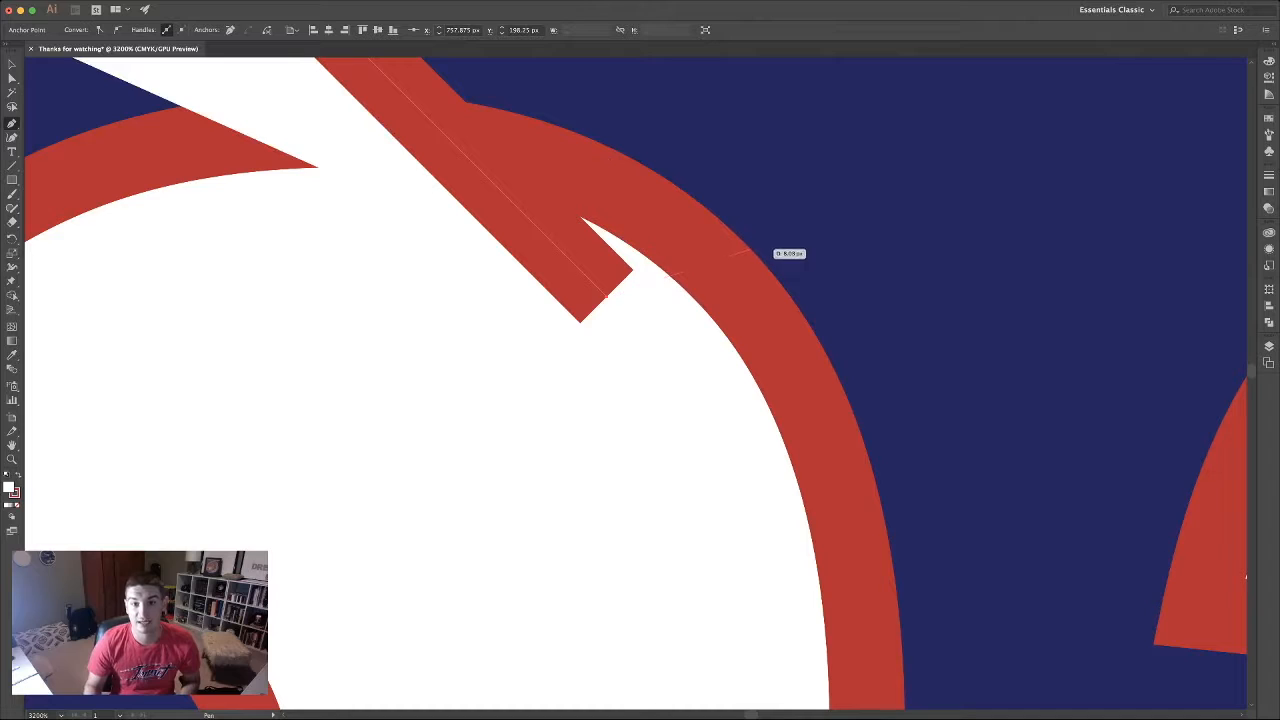
click(752, 251)
scroll(1100, 600, up, 1)
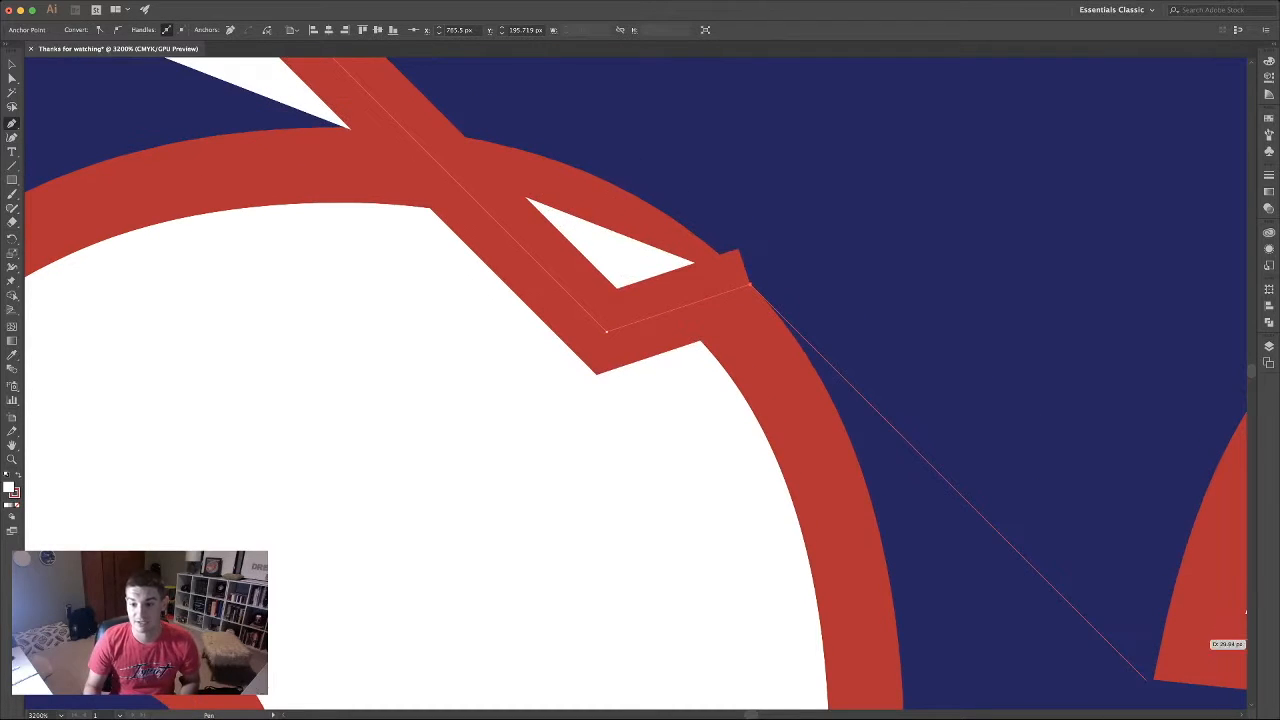
scroll(1143, 609, down, 1)
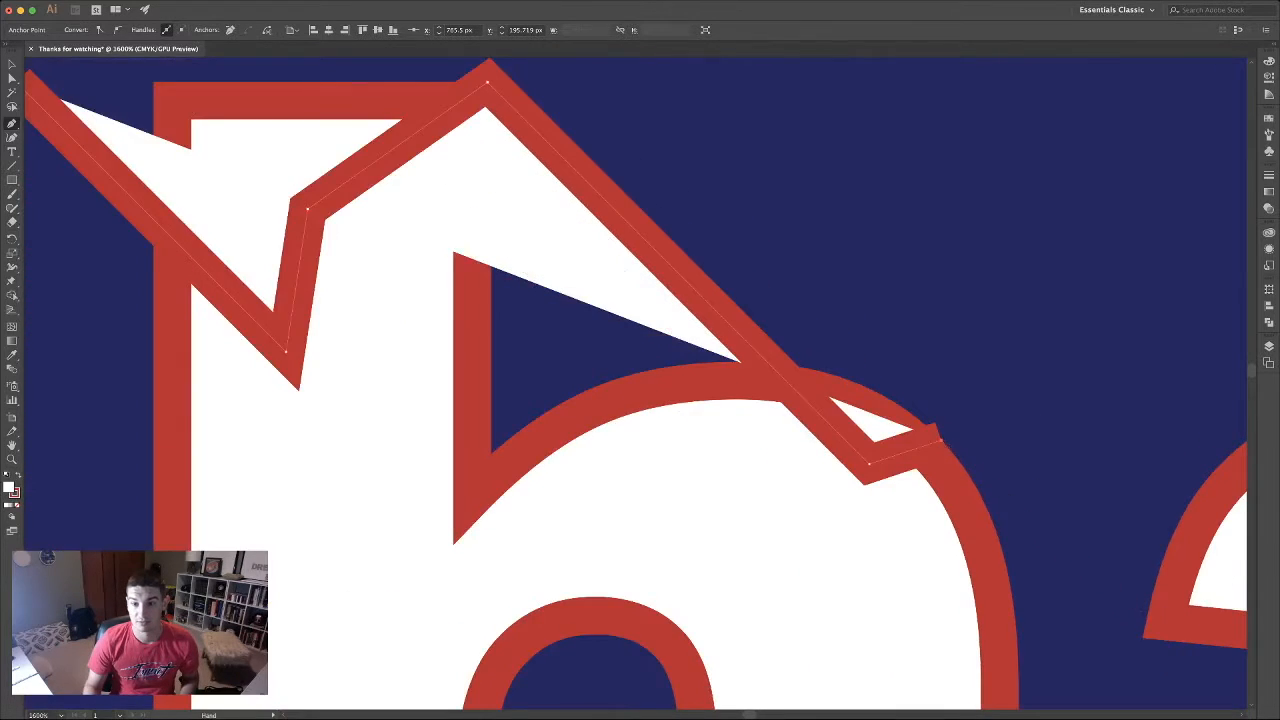
drag(1143, 620, 930, 450)
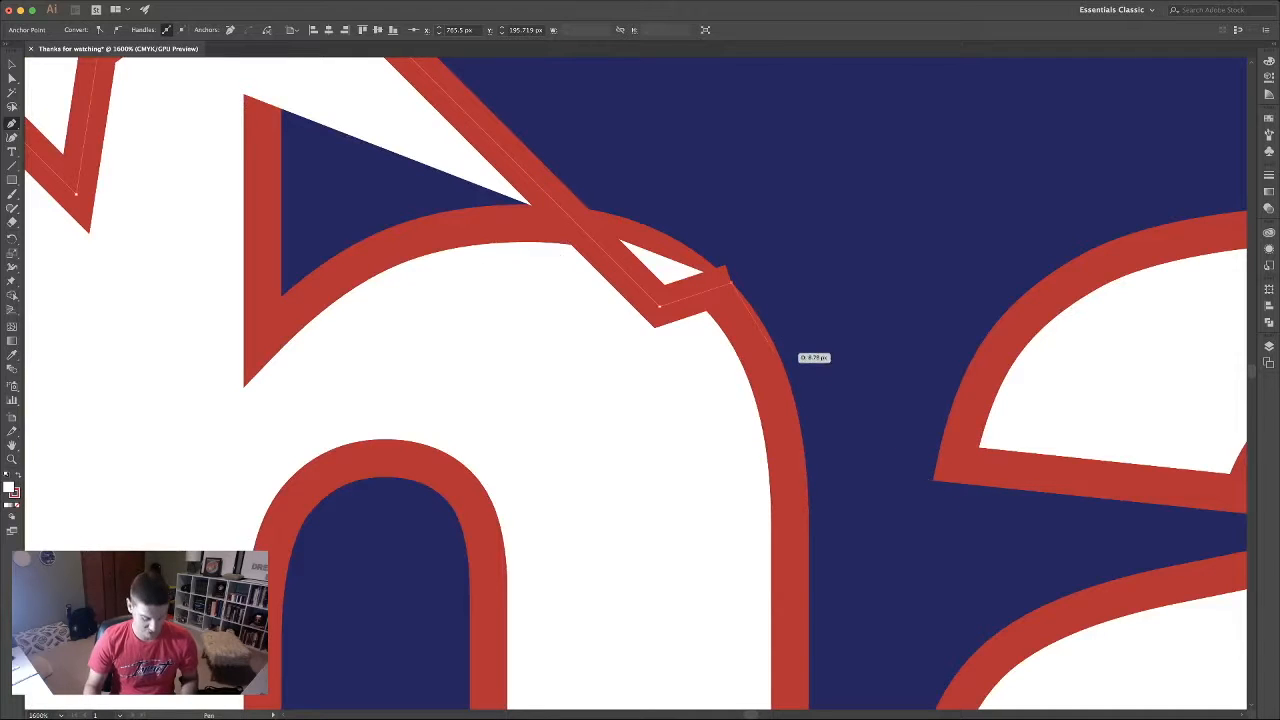
key(super+z)
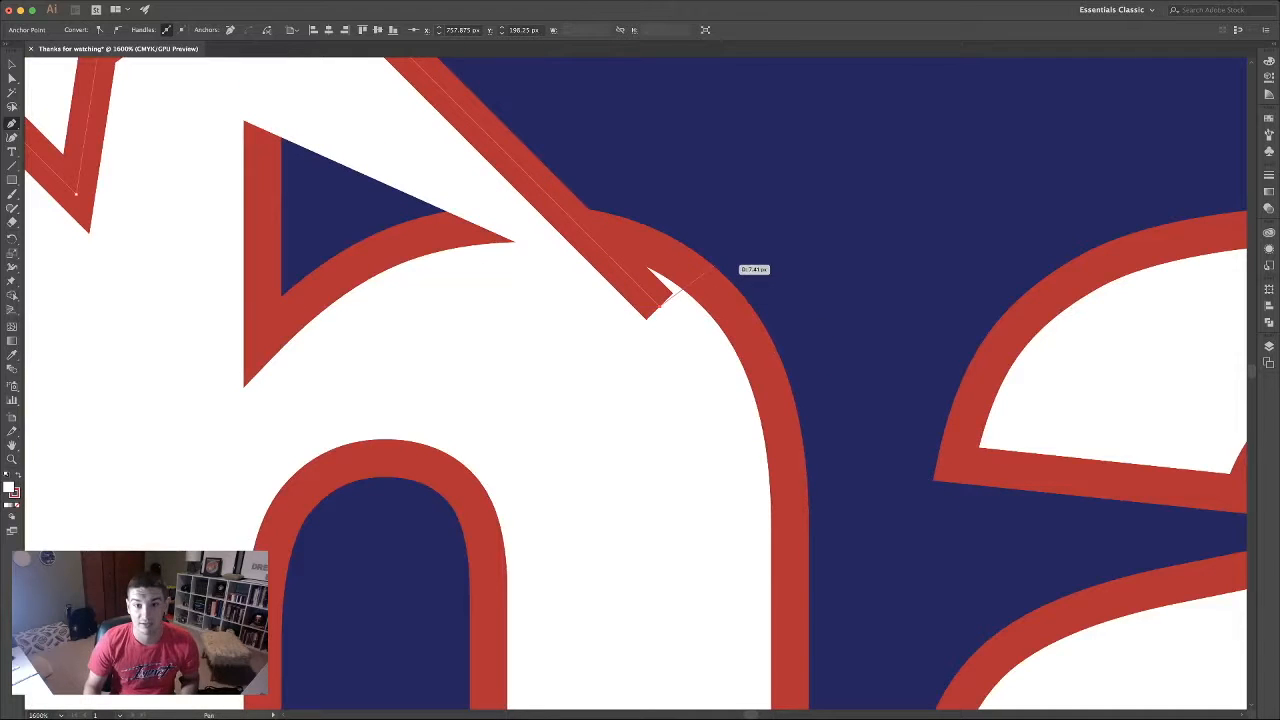
key(super+shift+z)
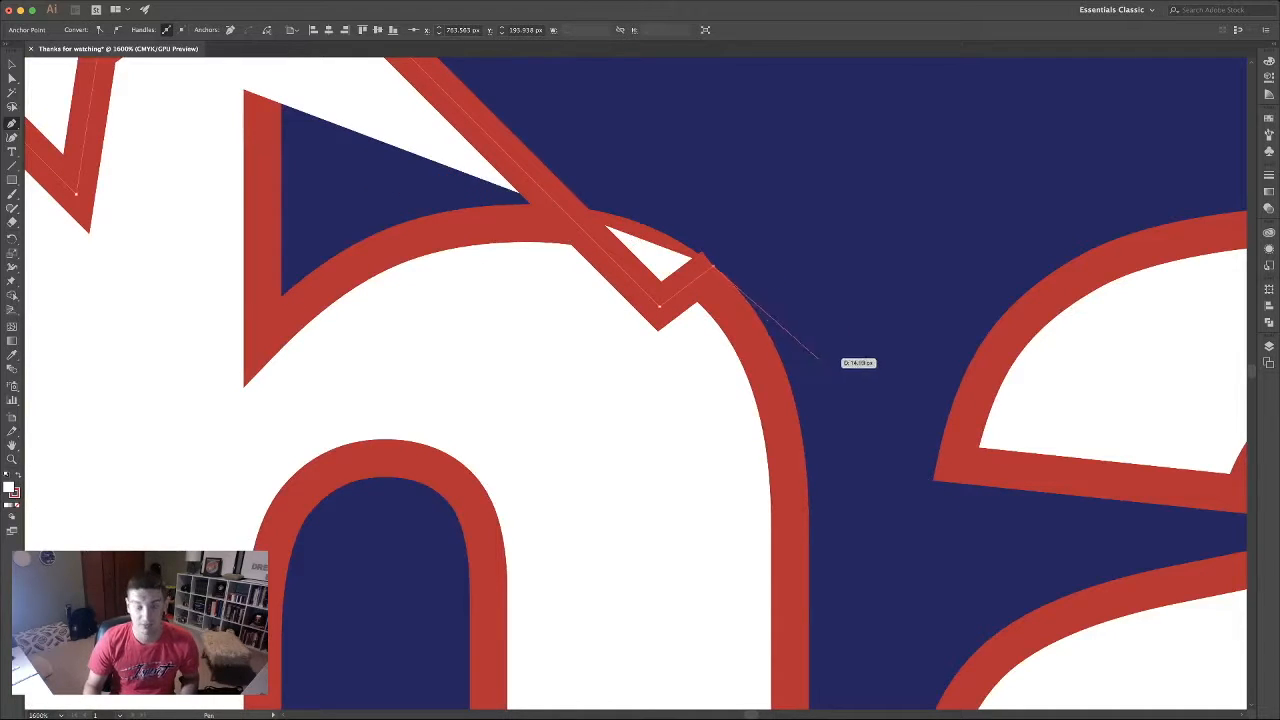
key(super+z)
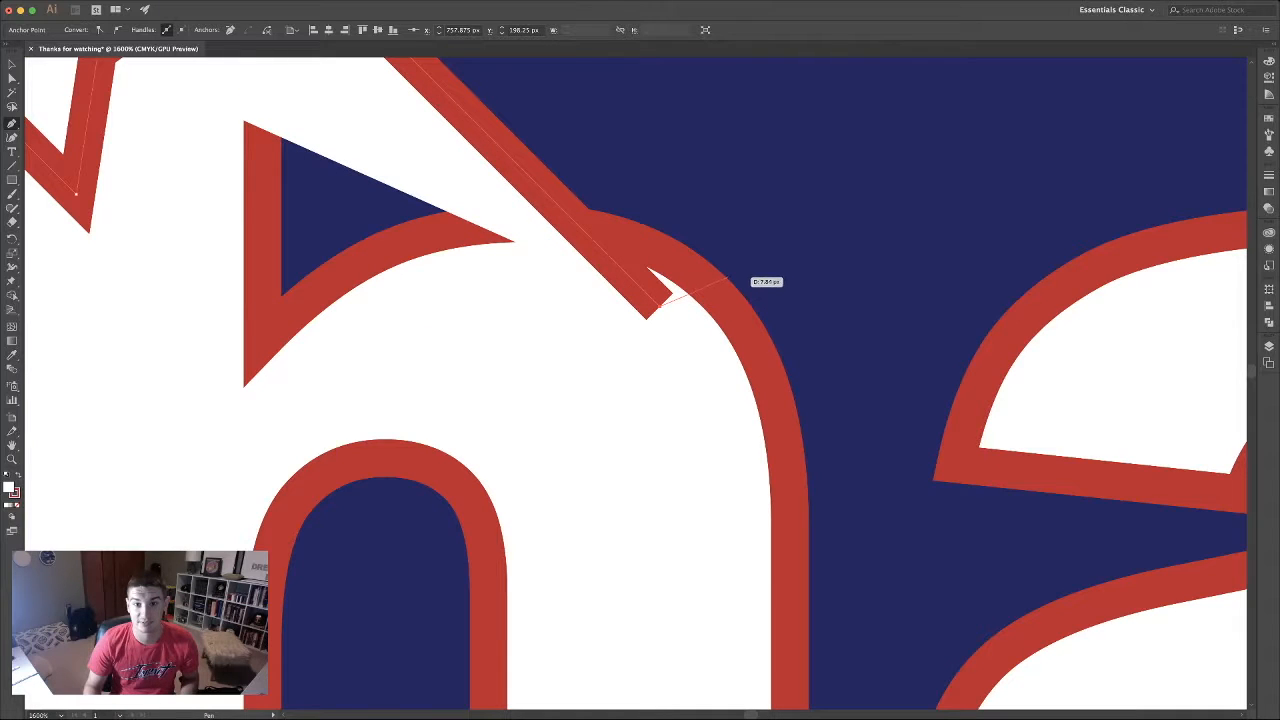
key(super+shift+z)
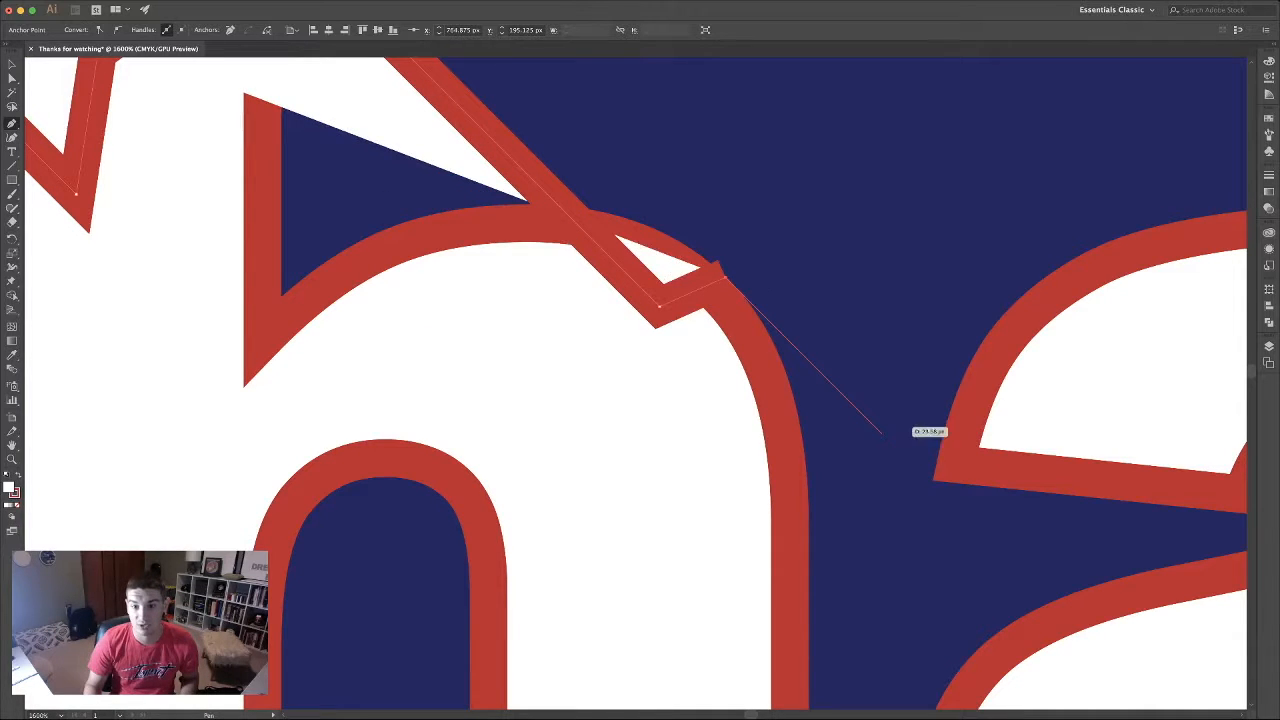
key(super+z)
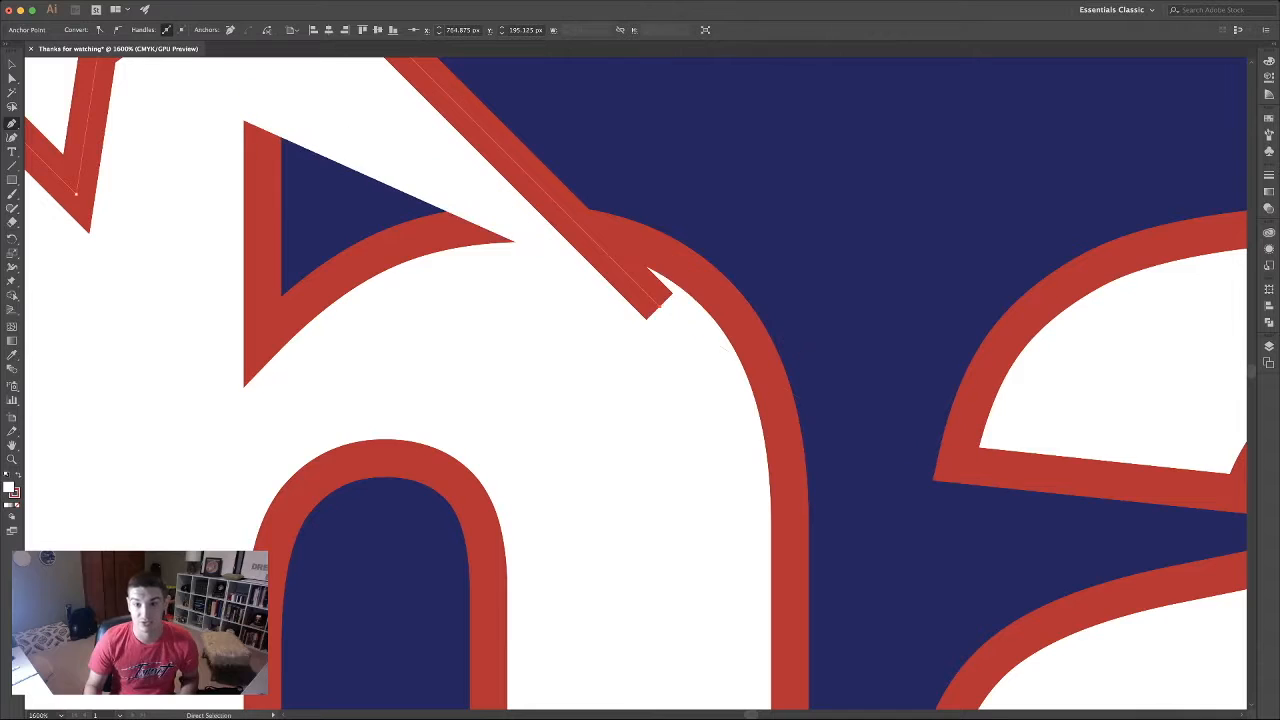
scroll(858, 400, up, 2)
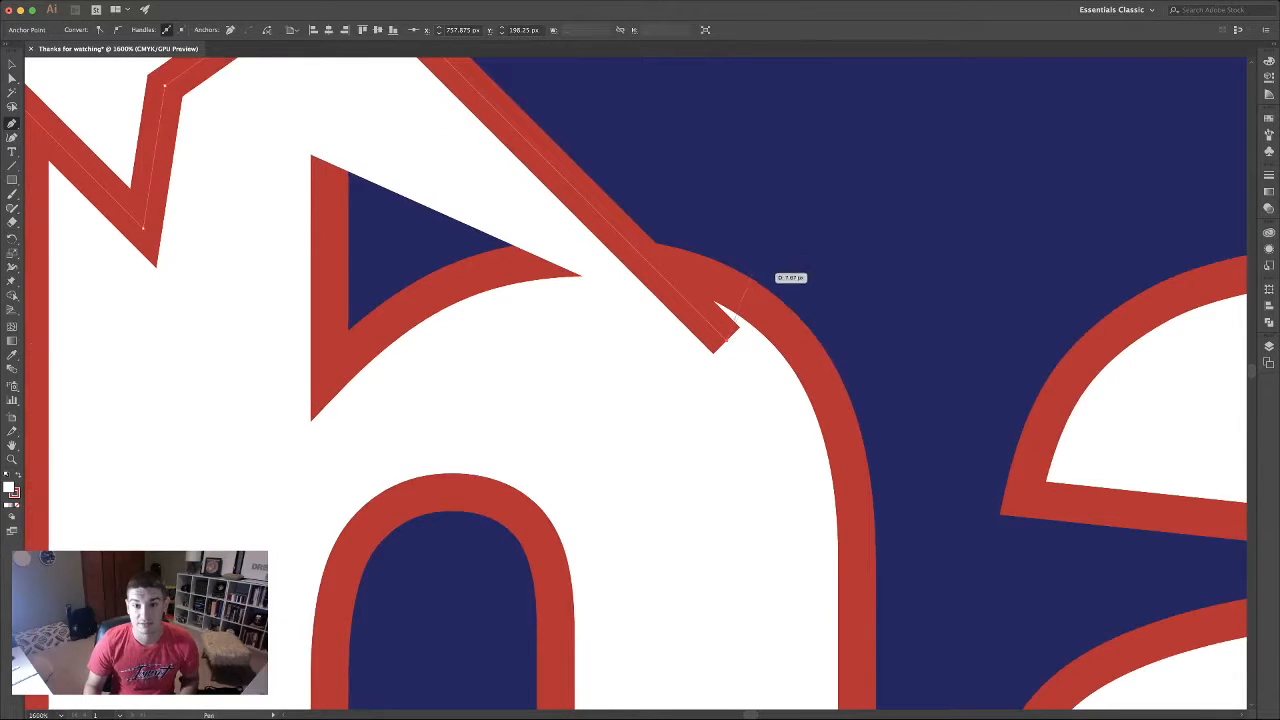
key(super+shift+z)
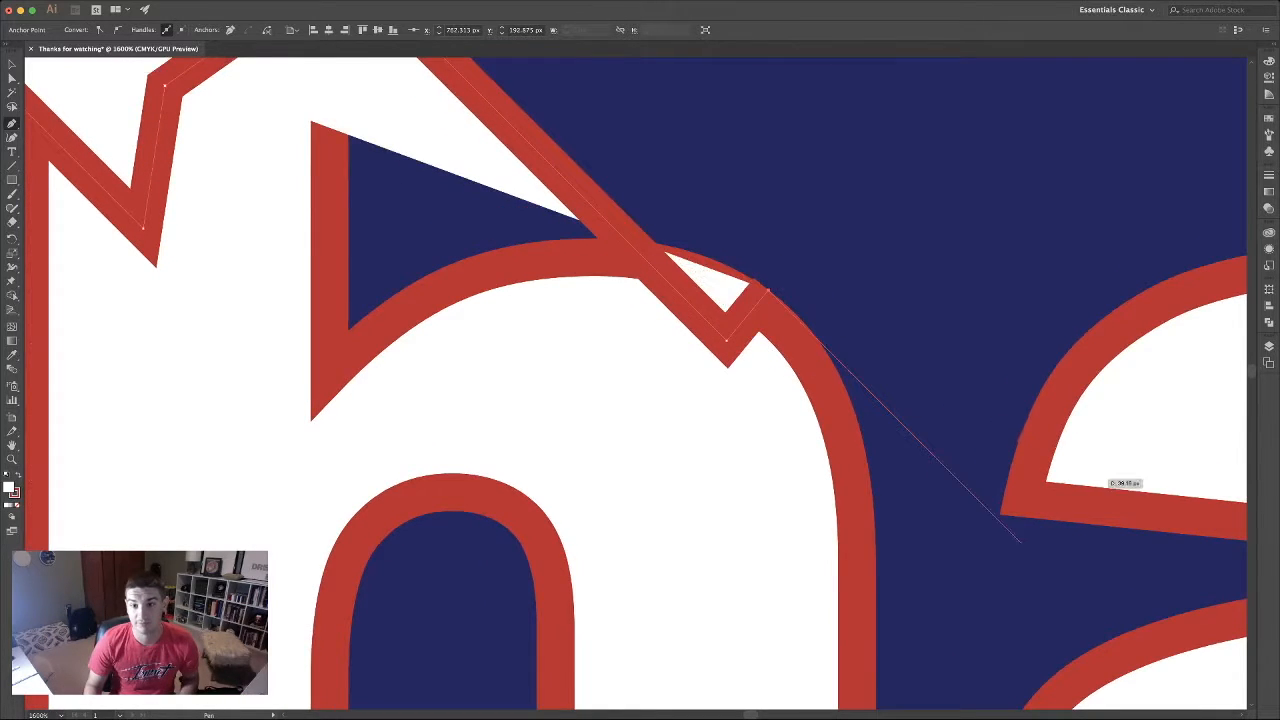
key(super+z)
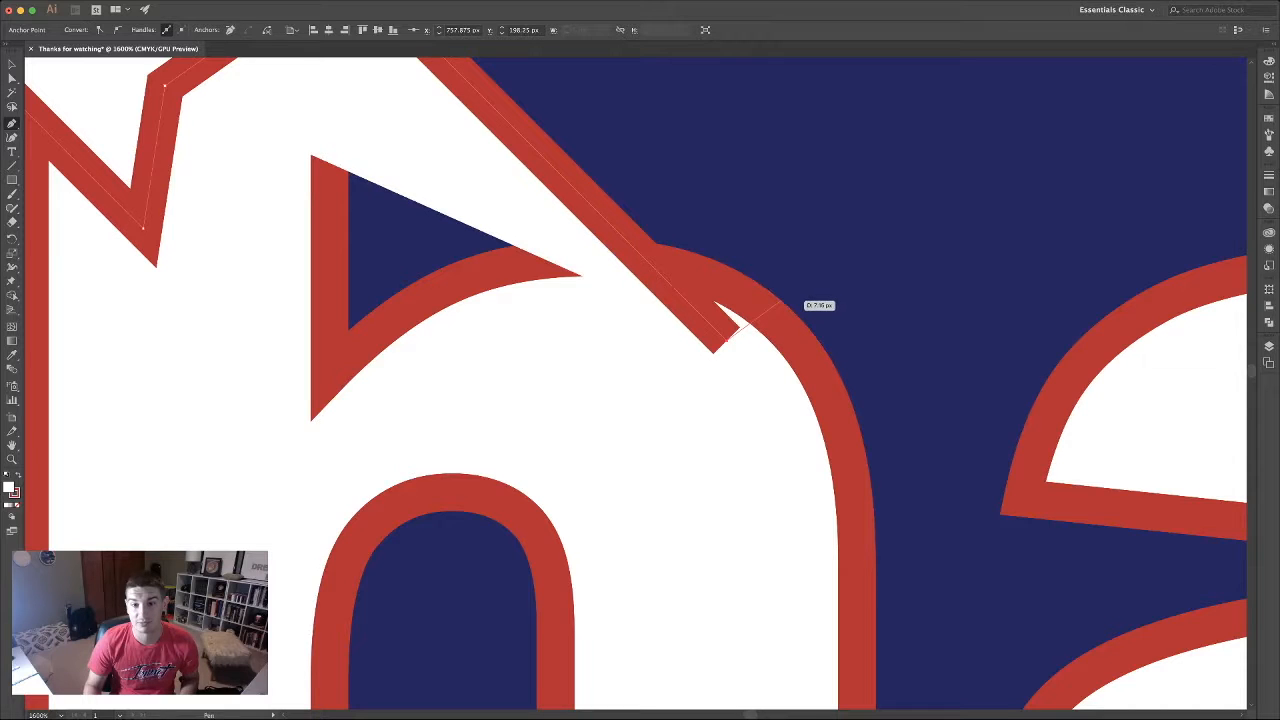
key(super+shift+z)
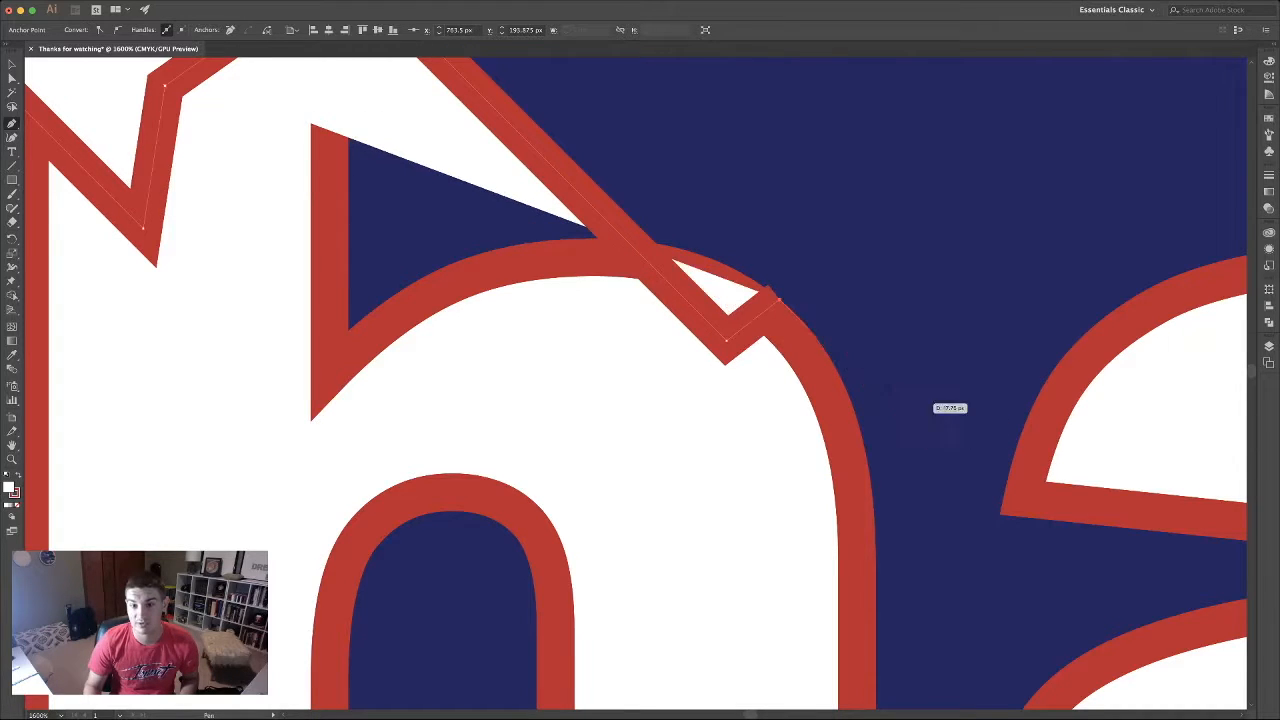
key(super+z)
- Extend the path to the outer edge of the h's shoulder, diagonally to the a's upper-left stroke tip, and into the a's upper stroke
click(784, 299)
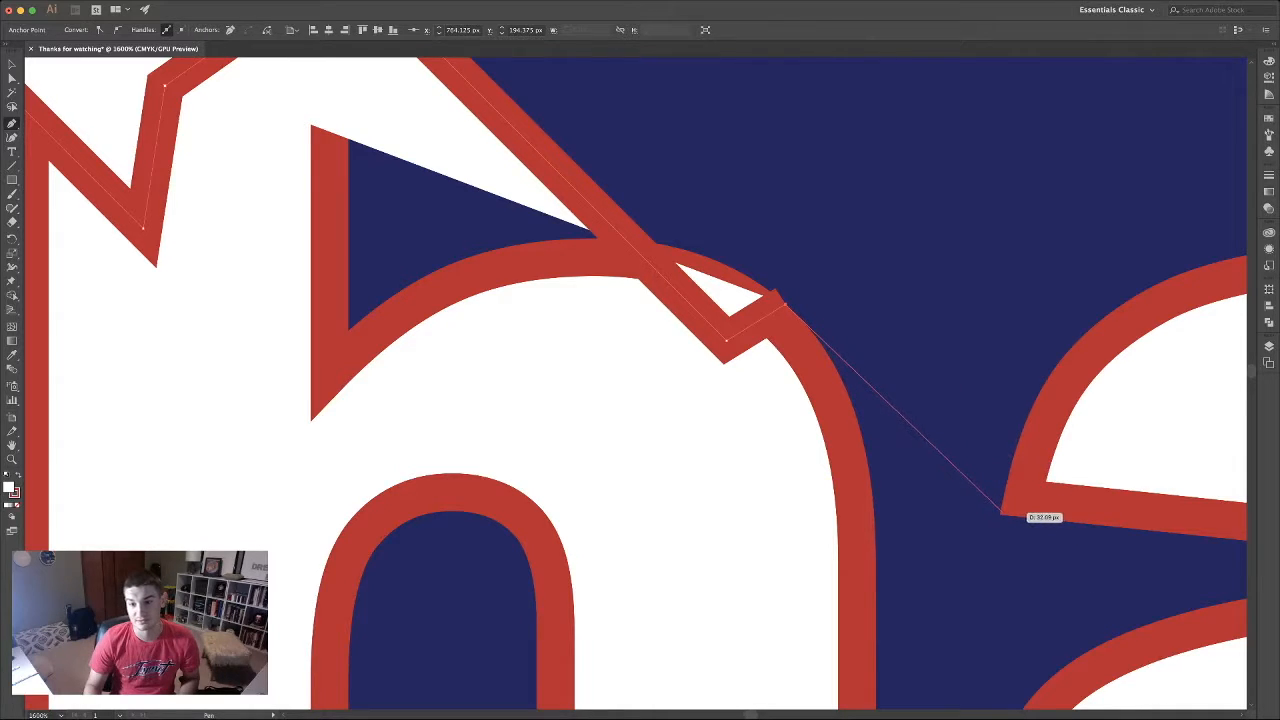
click(1000, 513)
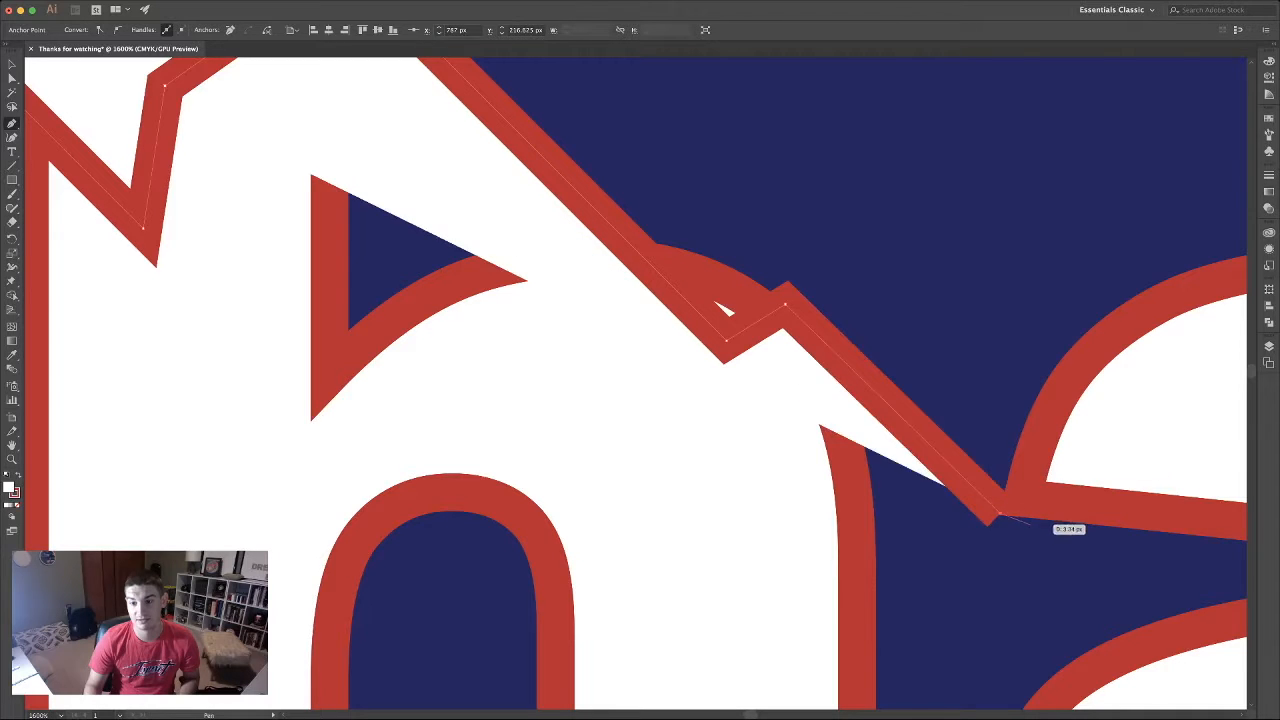
click(1170, 452)
drag(1170, 452, 671, 364)
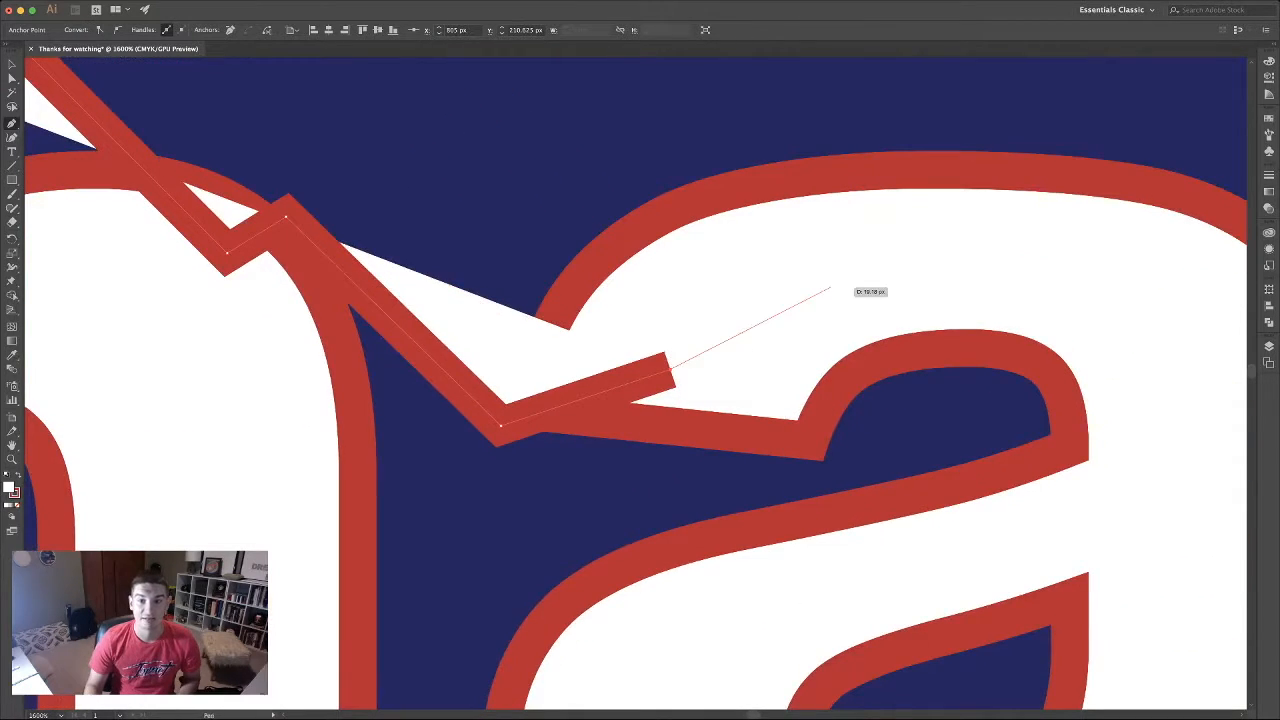
drag(920, 288, 475, 258)
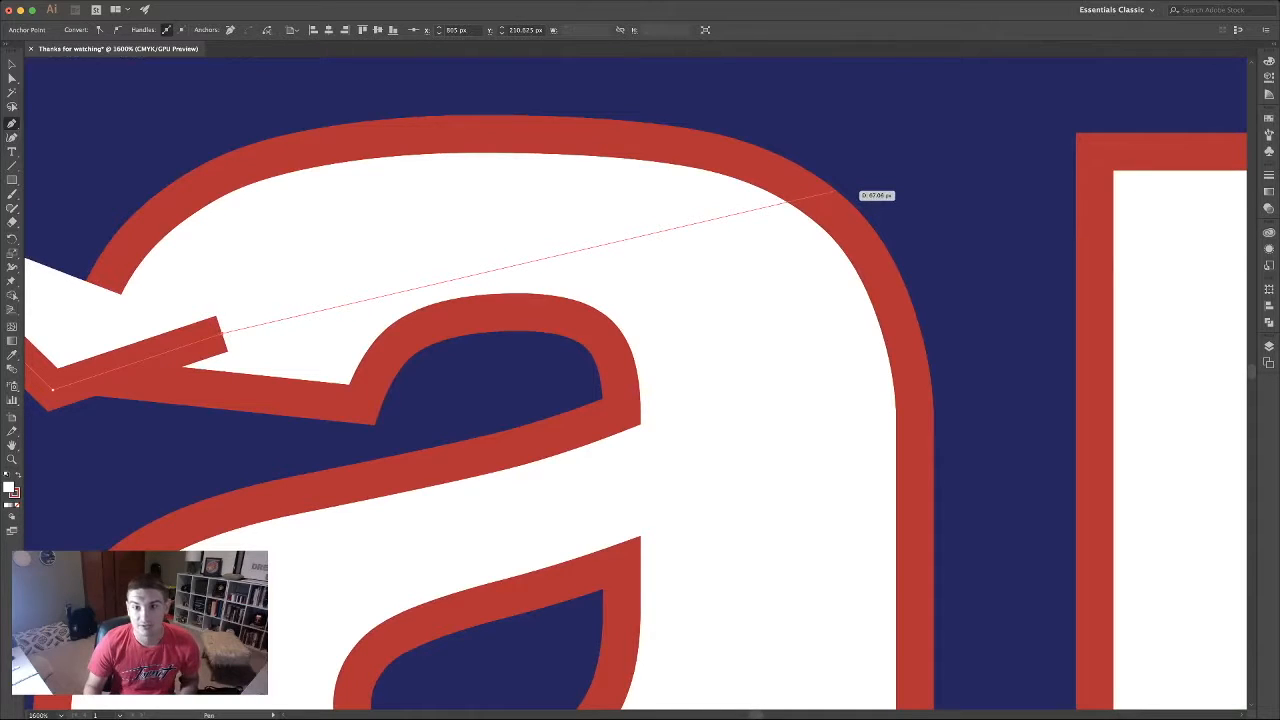
- Try several anchor positions on the outer upper-right curve of the a, undoing each one
click(836, 188)
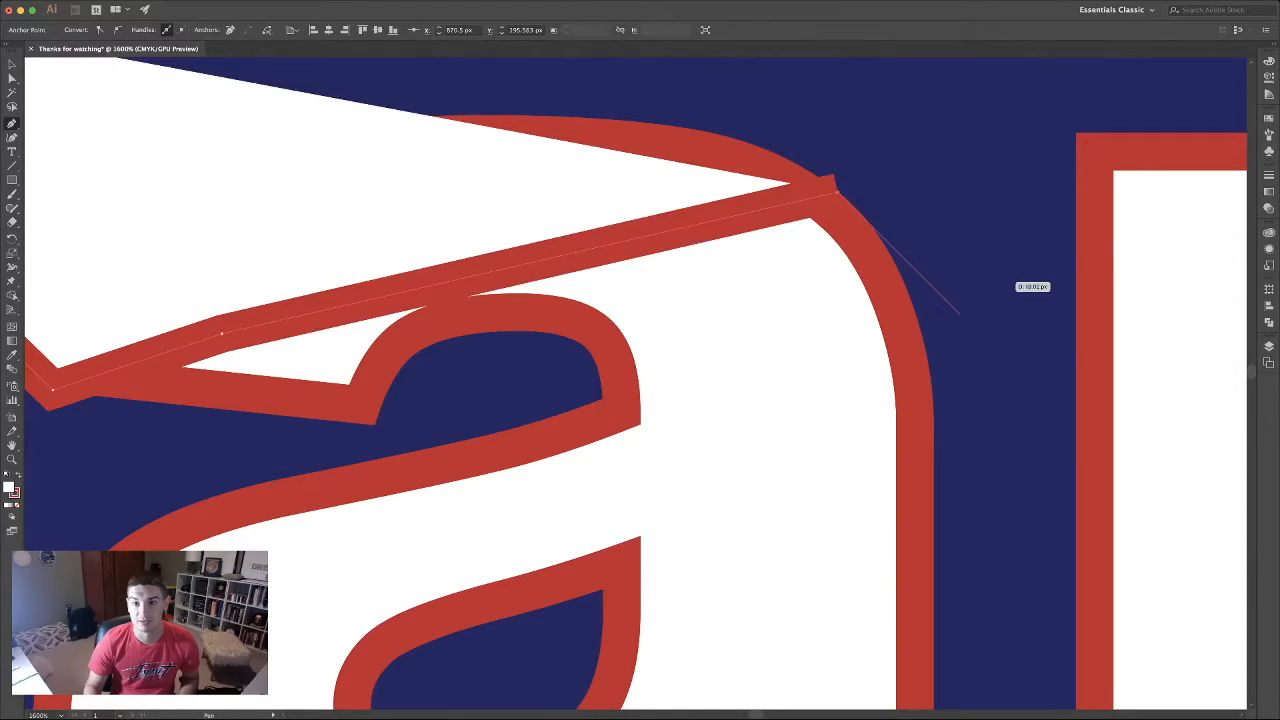
key(ctrl+z)
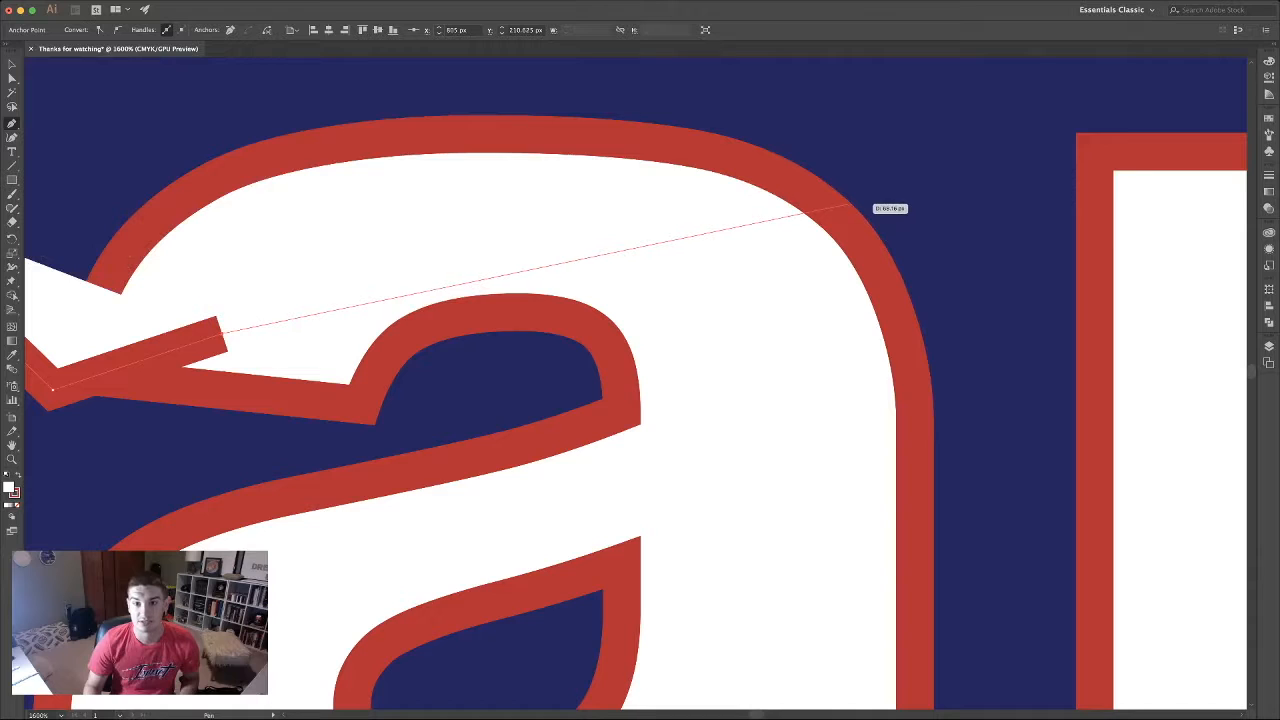
click(843, 194)
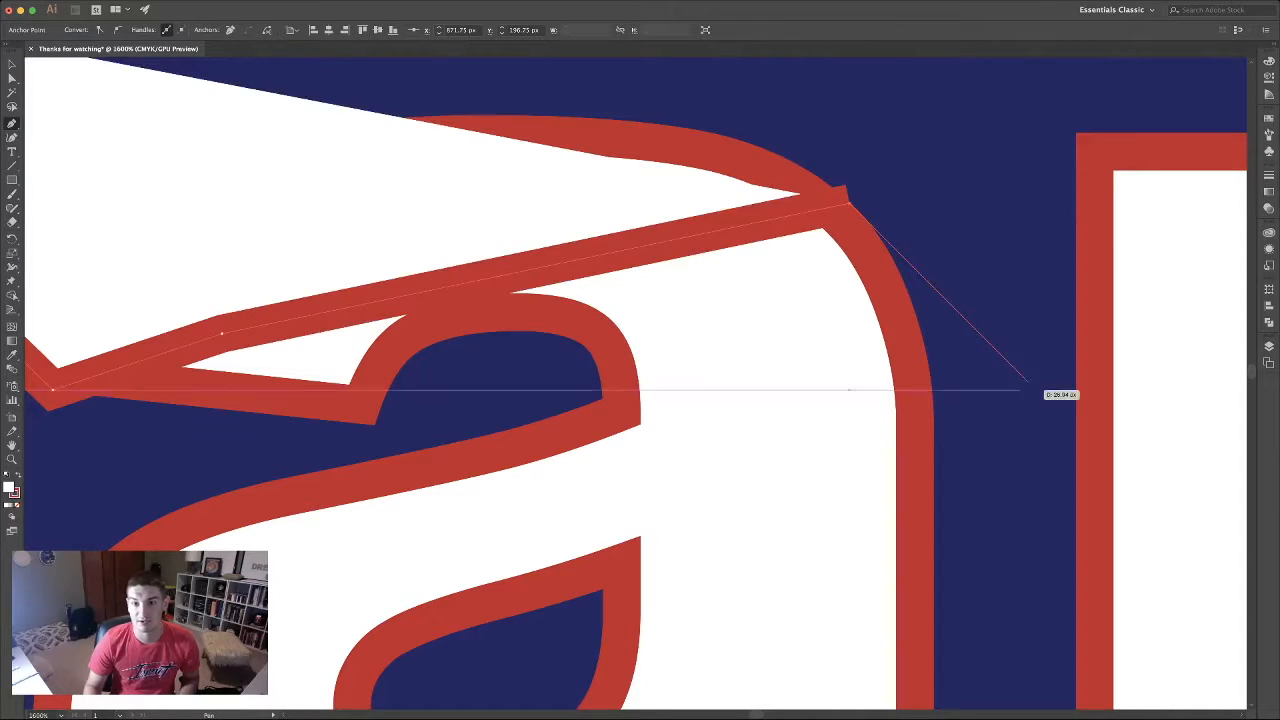
key(ctrl+z)
scroll(834, 202, up, 1)
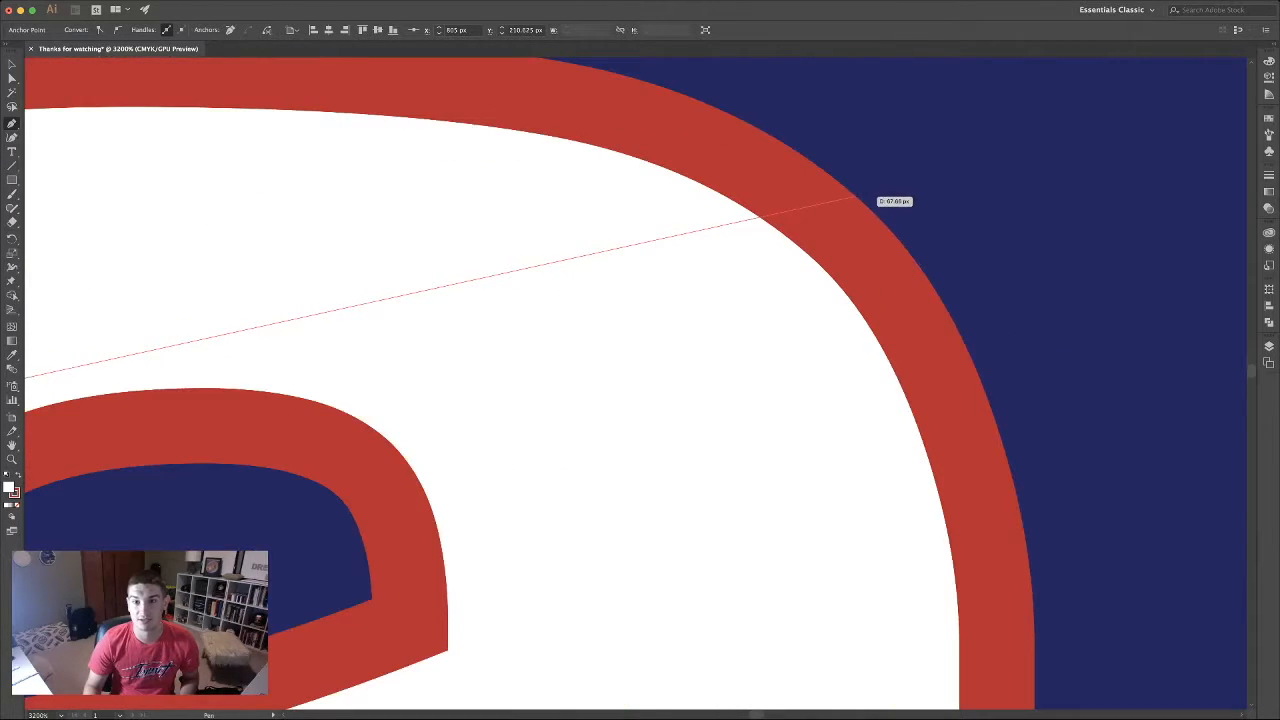
click(850, 197)
key(ctrl+z)
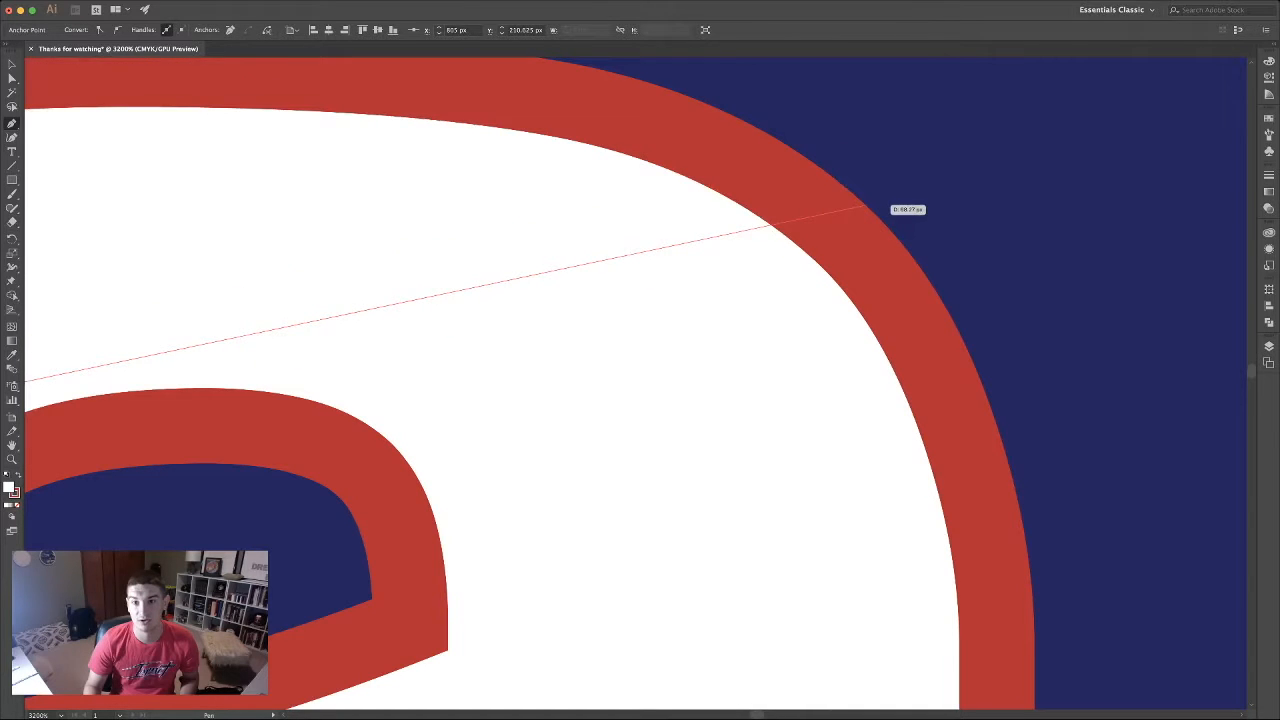
click(866, 209)
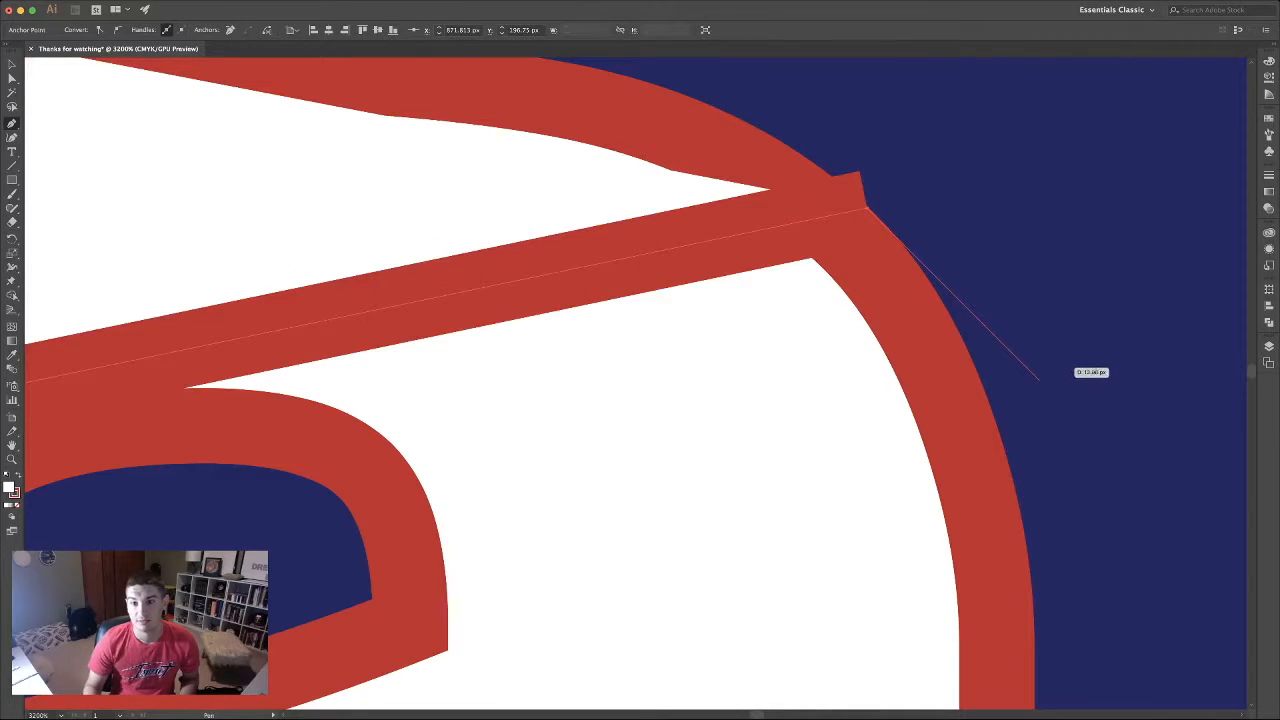
key(ctrl+z)
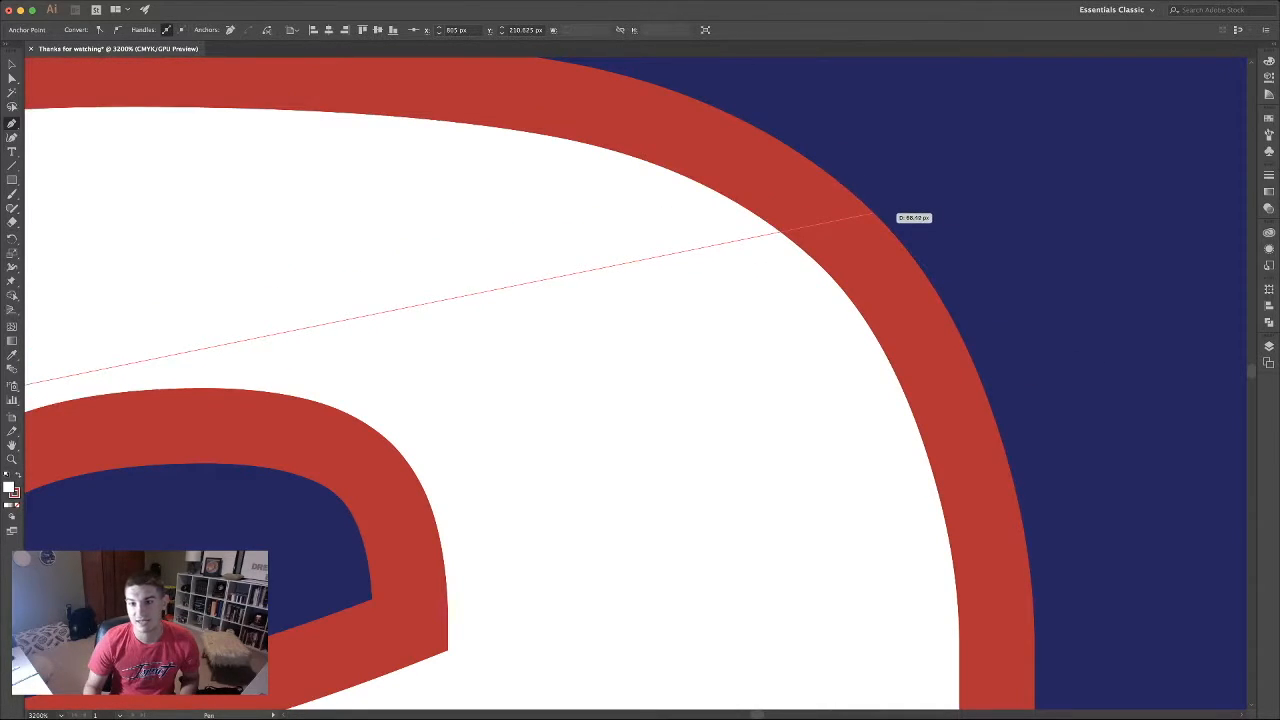
- Continue the path from the a's outer upper-right curve diagonally into the n's stem, up to the stem's top-right corner, and diagonally into the n's shoulder
click(871, 213)
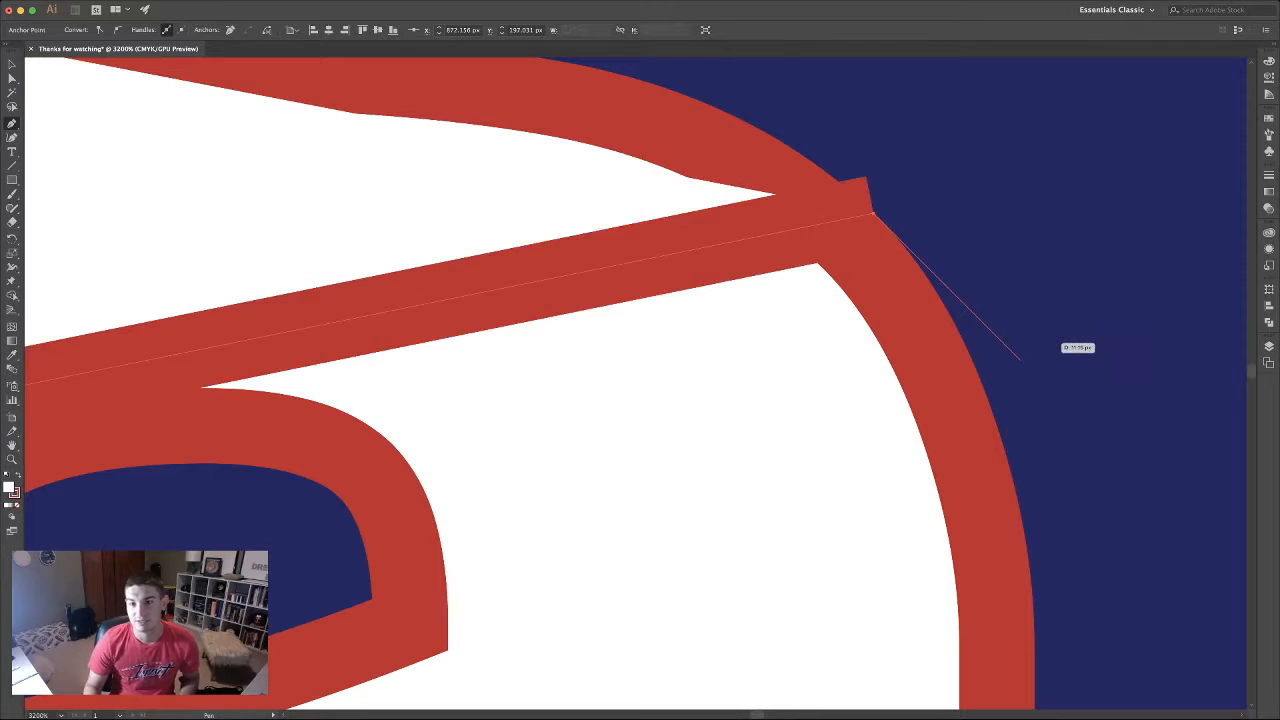
scroll(1020, 357, down, 10)
scroll(726, 305, right, 3)
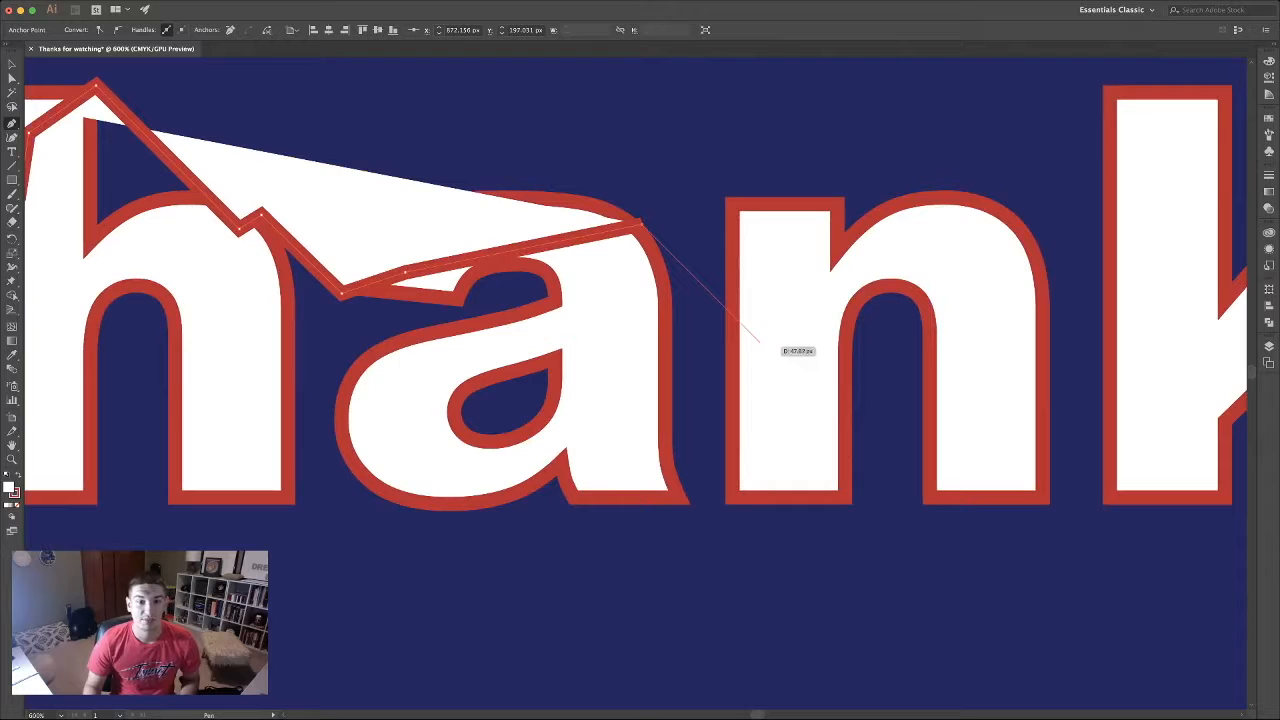
click(771, 352)
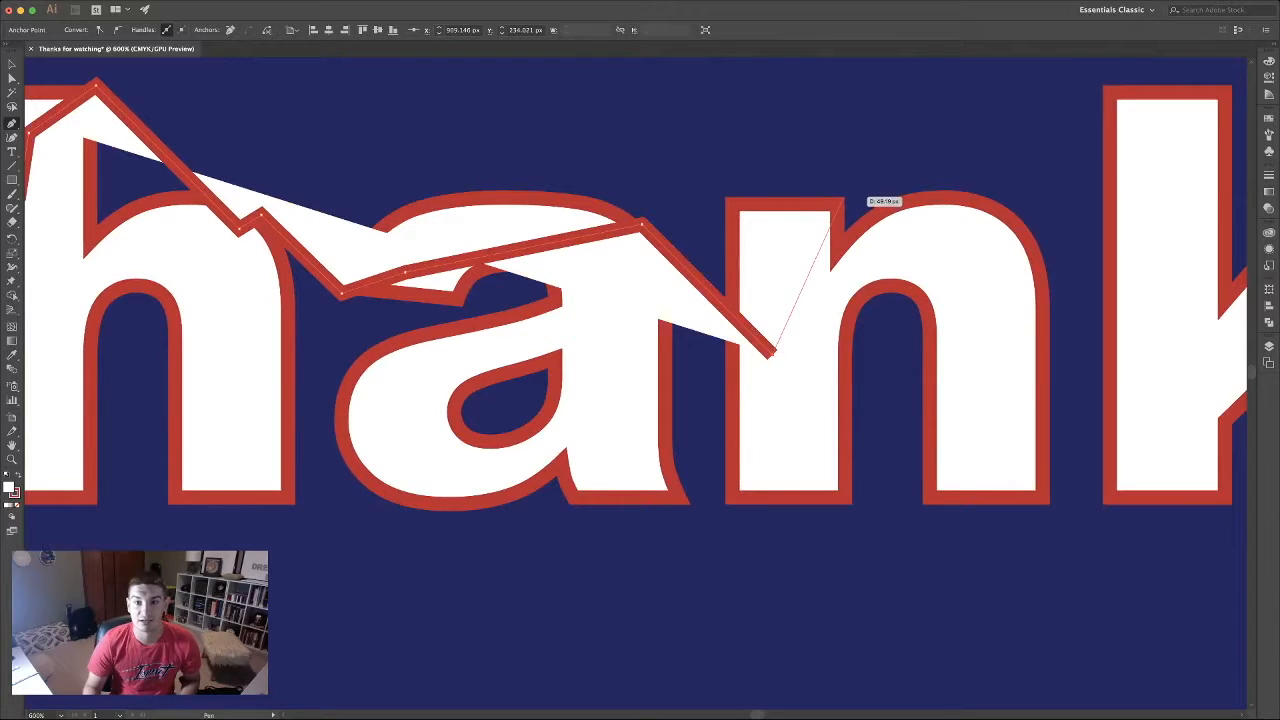
click(841, 191)
drag(895, 228, 567, 213)
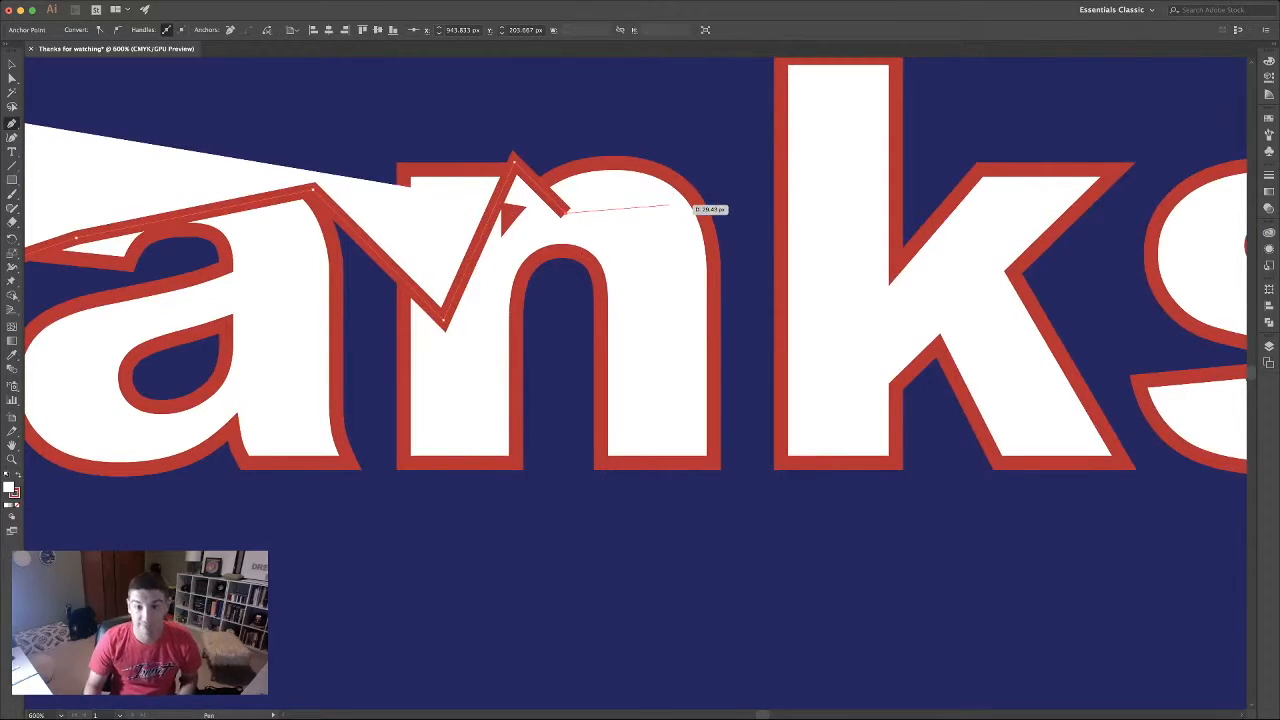
- Replace the last two path anchors with one exactly on the n stem's top-right corner and one diagonally inside its shoulder
scroll(697, 199, up, 3)
key(super+z)
key(super+z)
drag(290, 182, 652, 323)
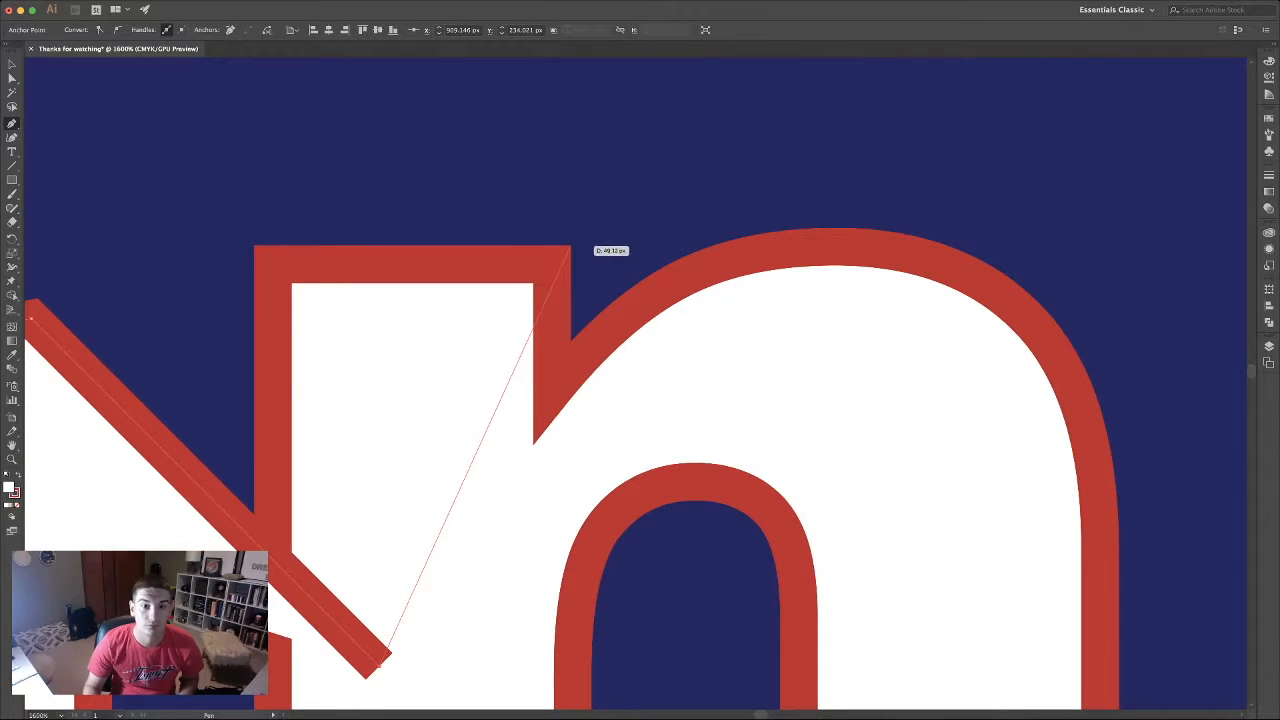
click(571, 248)
click(757, 425)
drag(1020, 303, 565, 243)
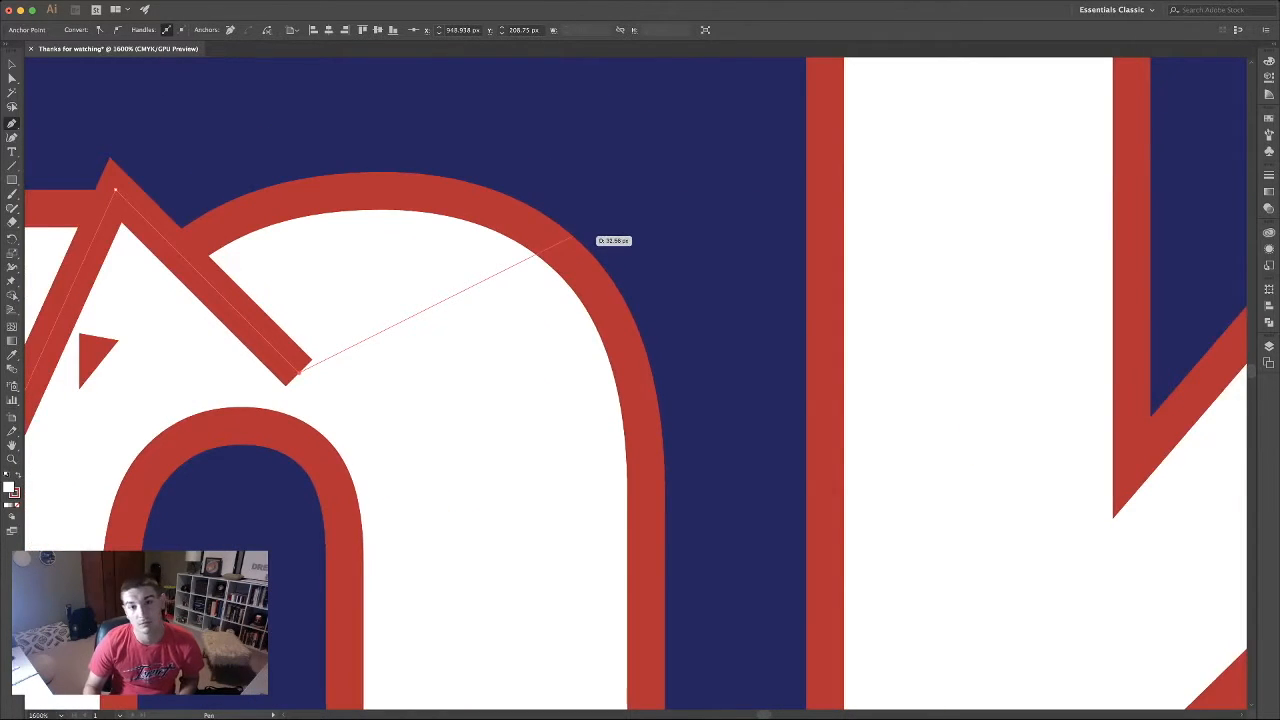
- Continue the path from the n's outer shoulder into the k's stem, to the stem's top-right corner, and diagonally into the k's upper arm
click(578, 230)
drag(752, 368, 560, 635)
click(962, 155)
drag(1168, 386, 848, 254)
click(1046, 429)
drag(1060, 420, 653, 396)
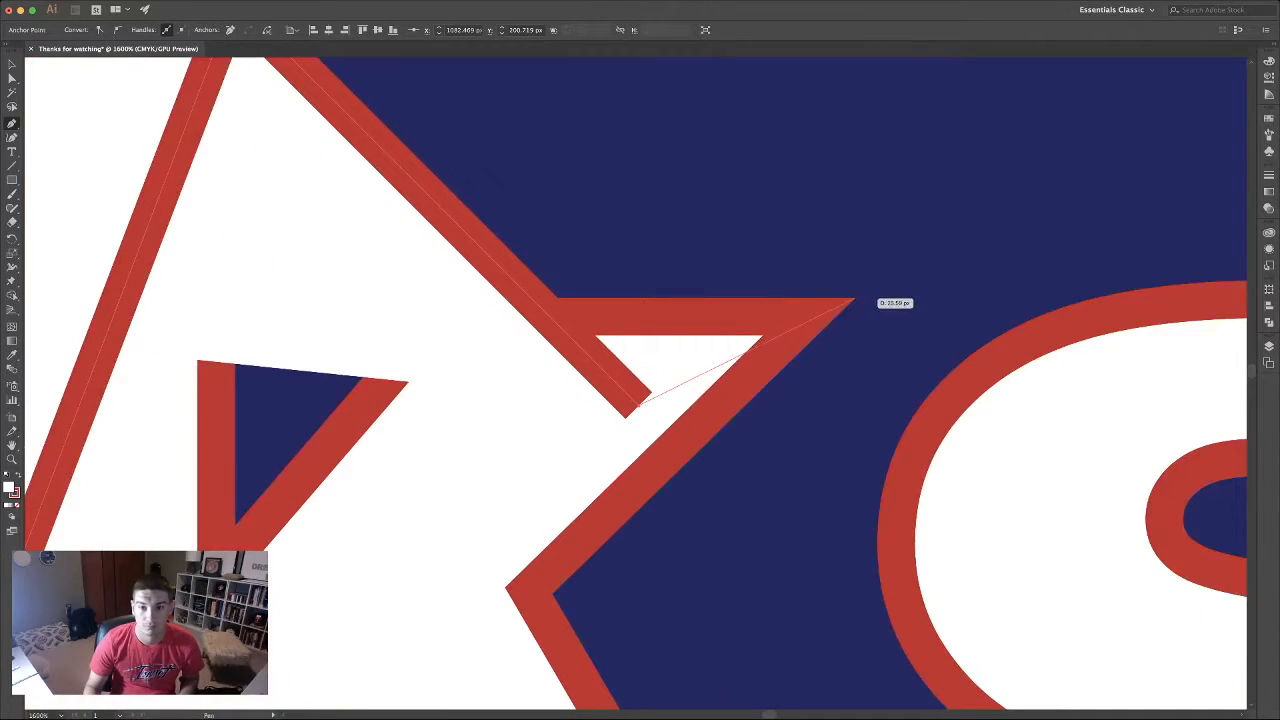
- Extend the path to the top-right tip of the k's arm, diagonally into the s, and to the s's outer upper-right curve
click(853, 300)
click(1008, 455)
drag(1010, 455, 492, 420)
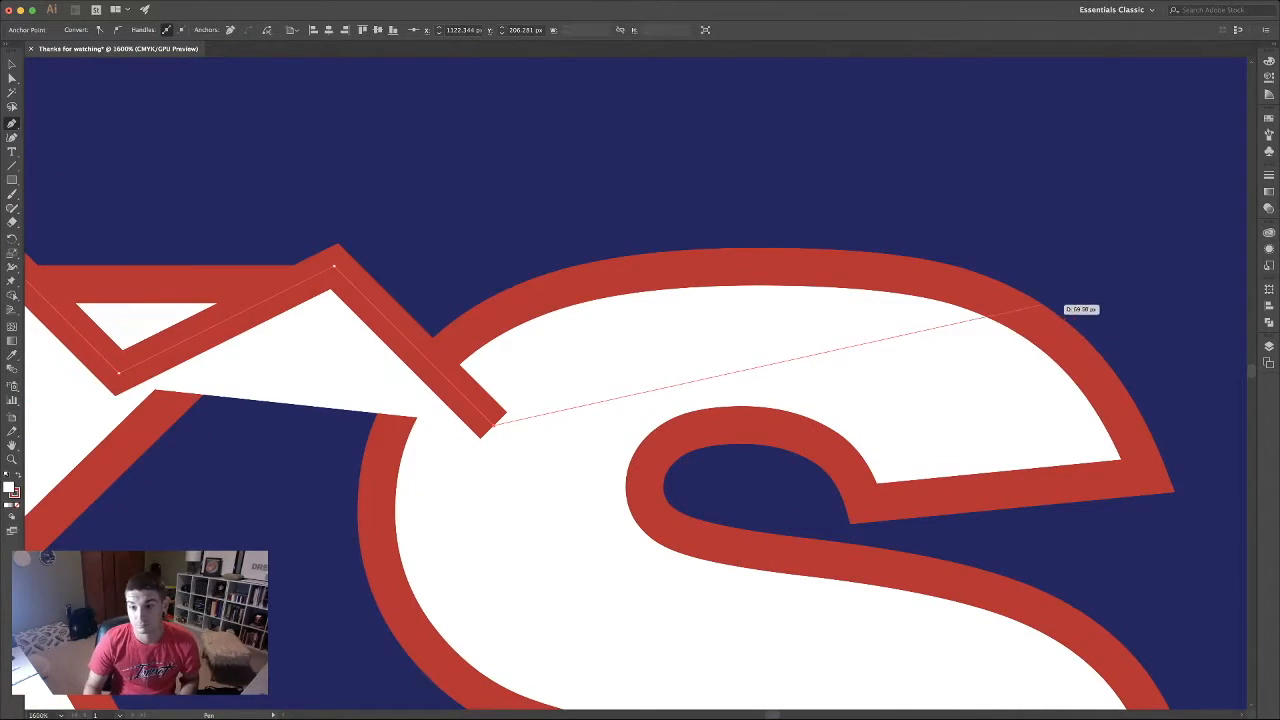
click(1088, 343)
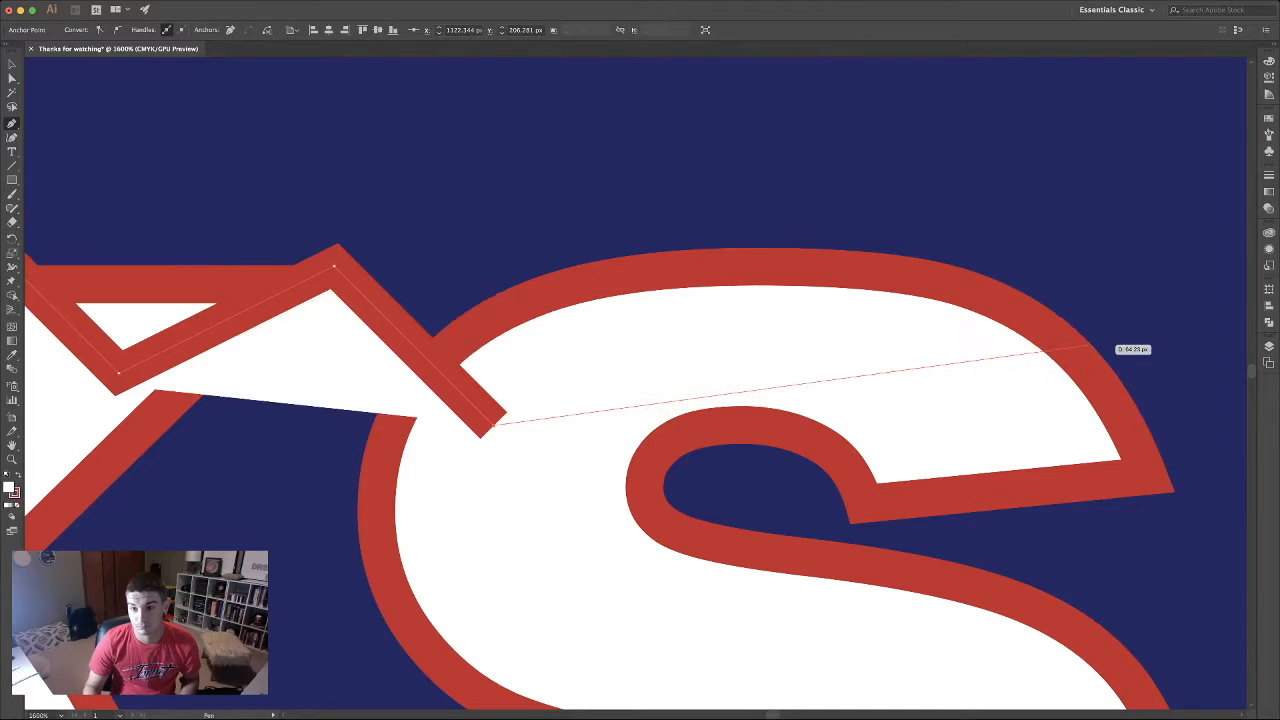
scroll(1168, 426, down, 10)
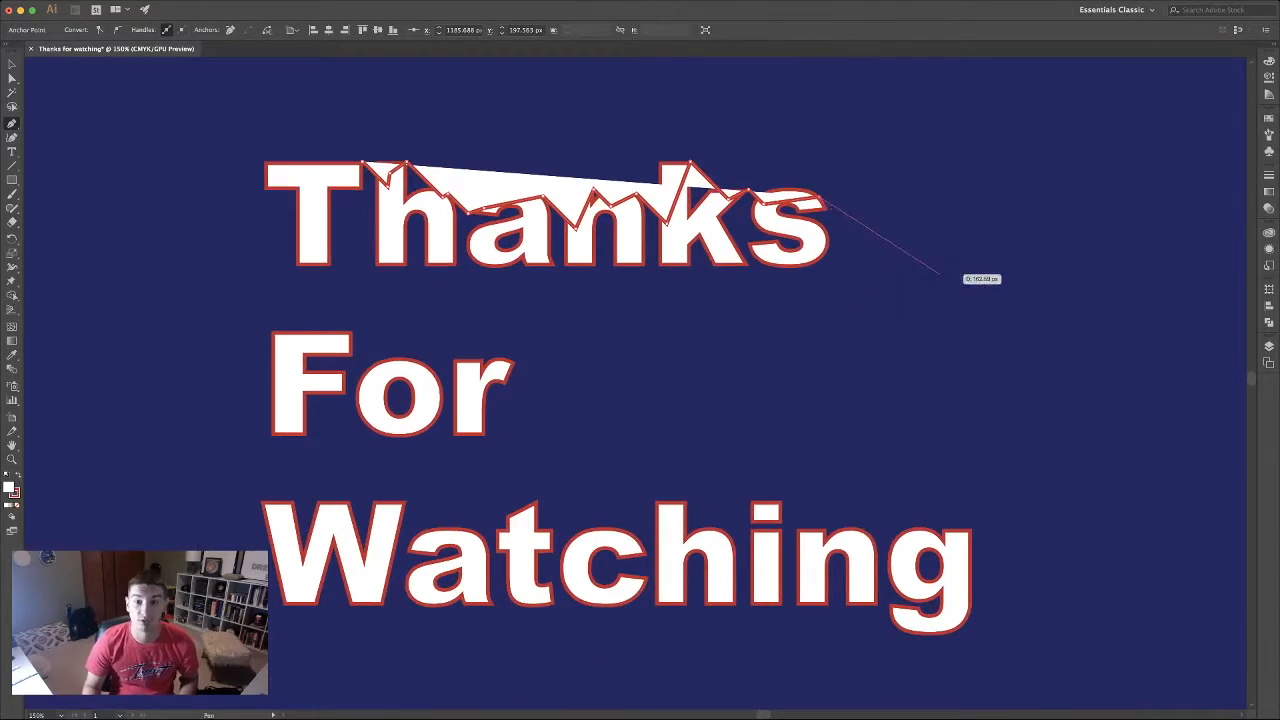
- Extend the path from the s diagonally down to an anchor beyond the artboard's lower-right edge
scroll(960, 288, down, 2)
scroll(845, 224, right, 3)
scroll(845, 224, down, 2)
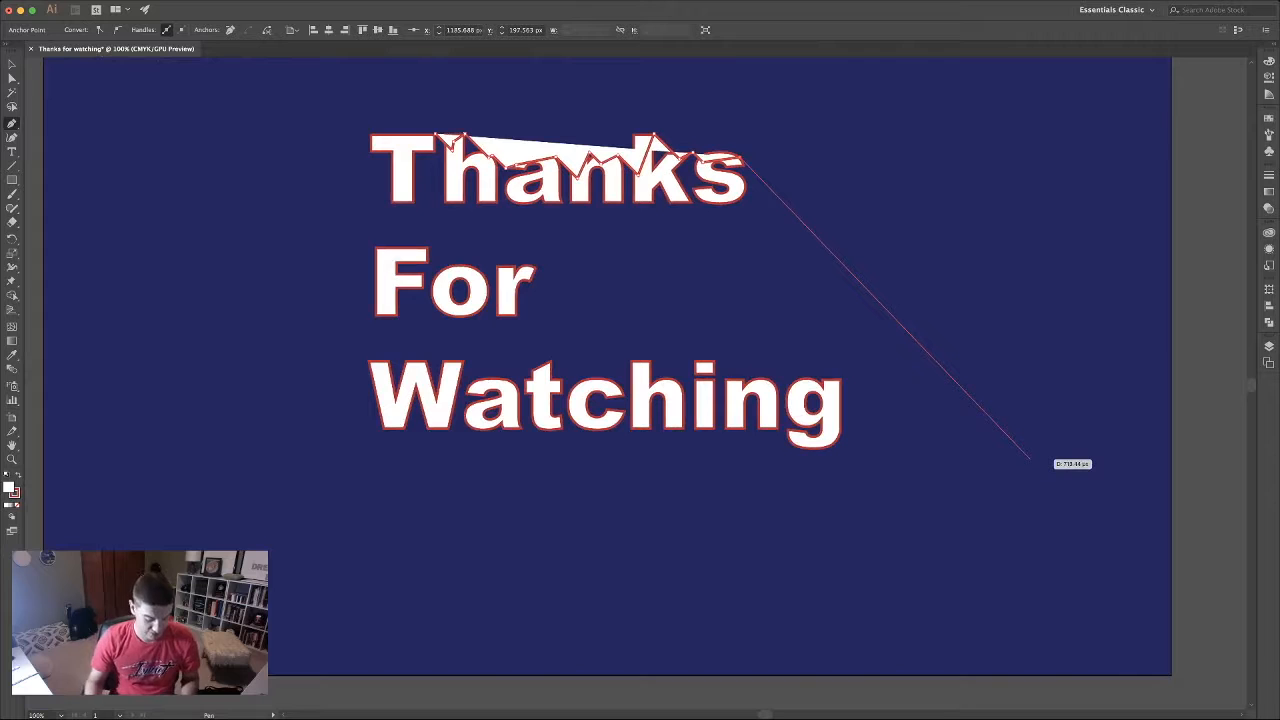
scroll(1000, 440, right, 2)
scroll(1000, 440, down, 1)
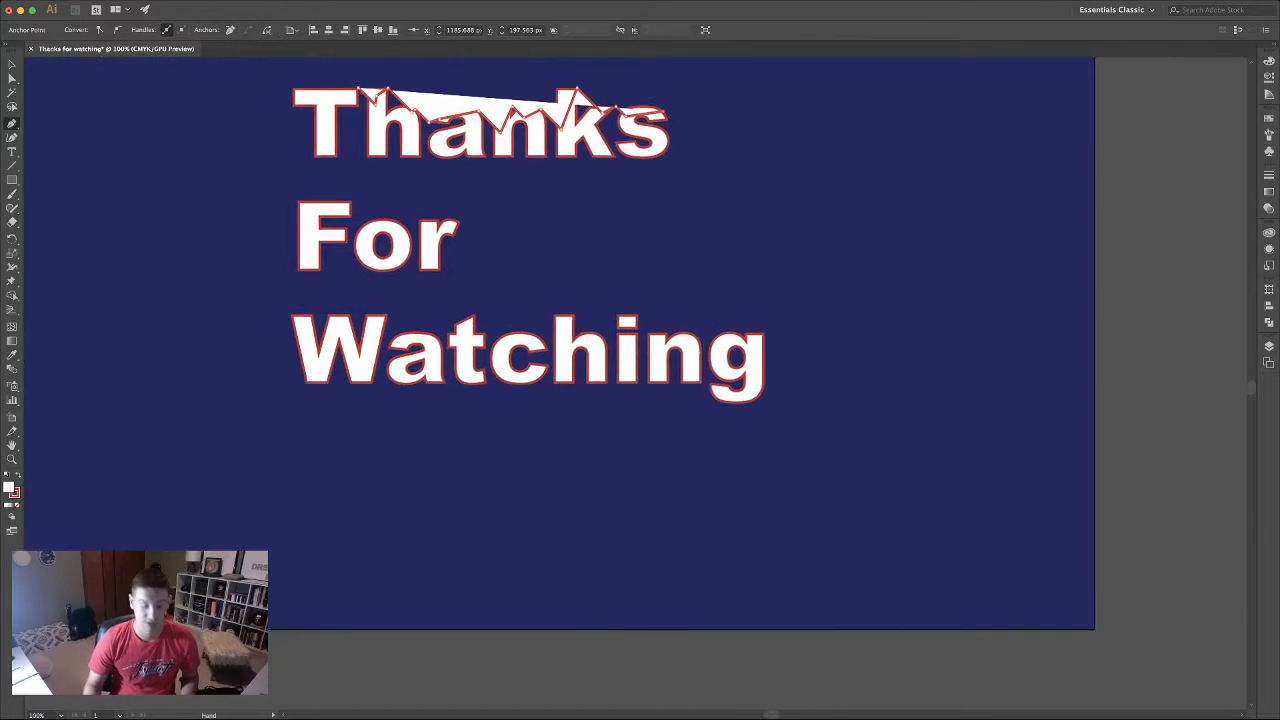
scroll(966, 428, down, 2)
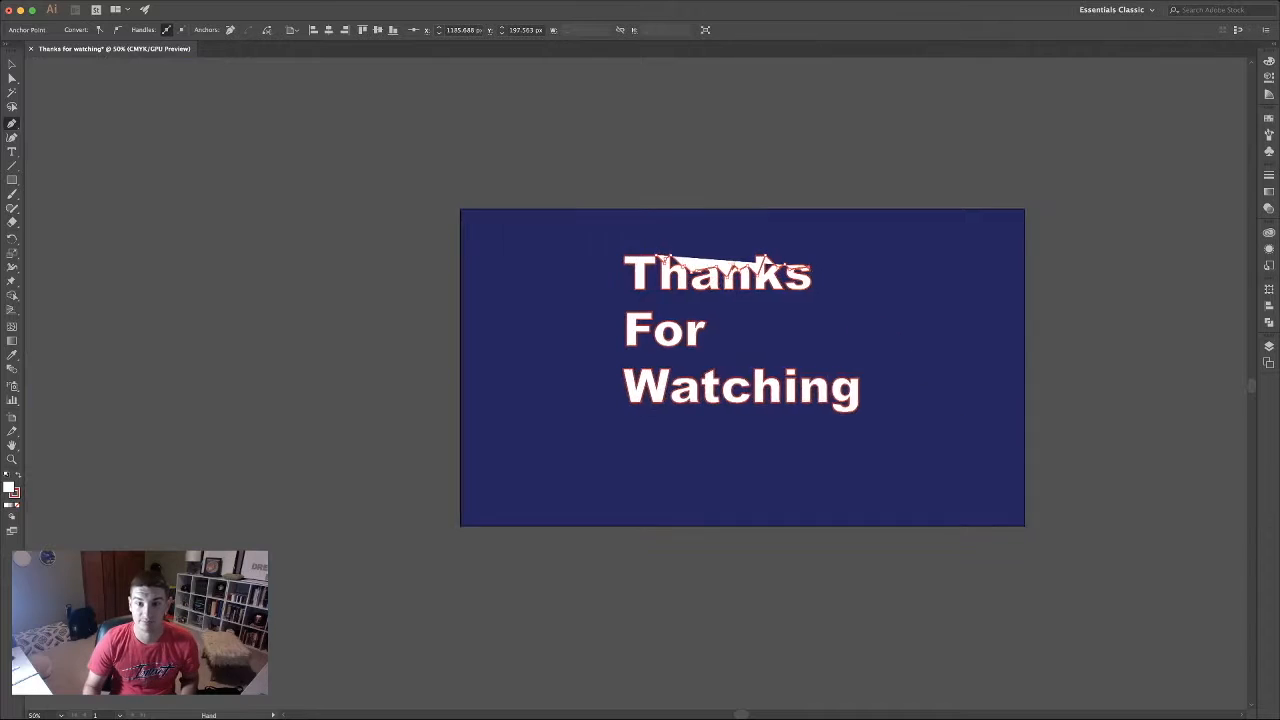
scroll(850, 350, right, 2)
scroll(850, 350, down, 1)
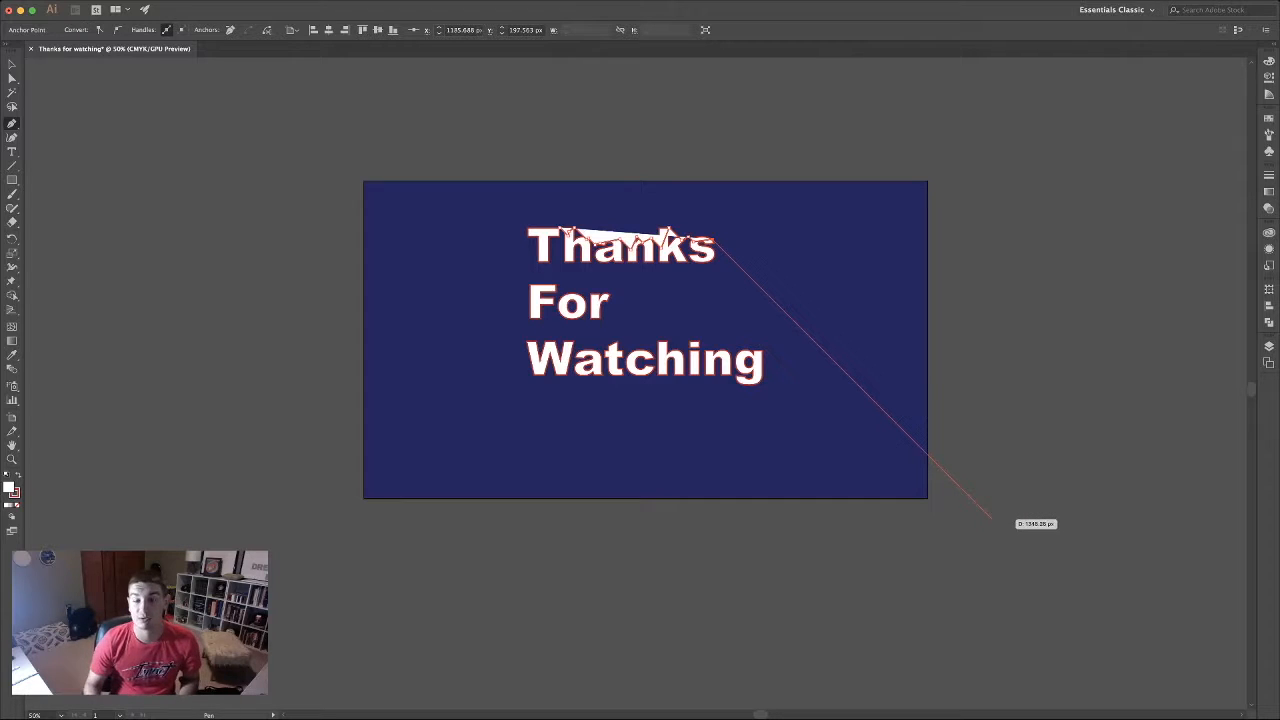
click(991, 517)
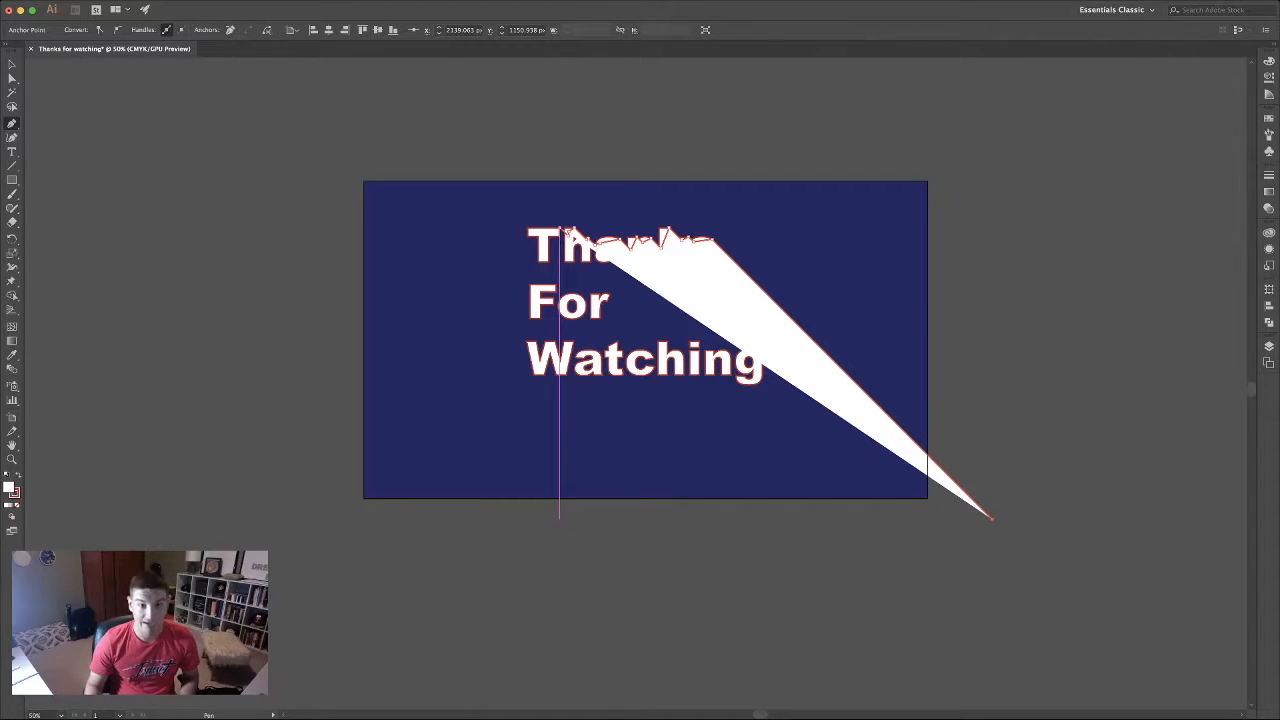
- Resume the path from its starting anchor at the T's top-right corner, through the crossbar, to the crossbar's lower-left corner
scroll(556, 222, up, 4)
scroll(473, 273, up, 4)
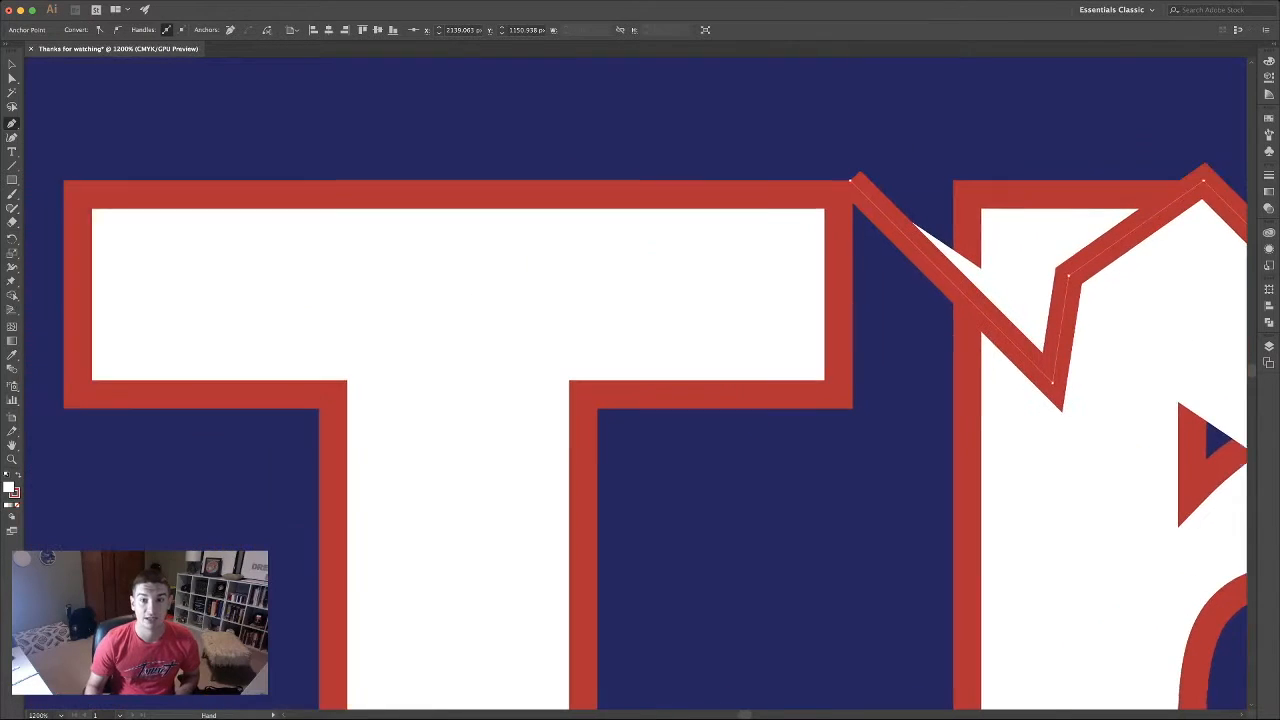
drag(850, 180, 865, 175)
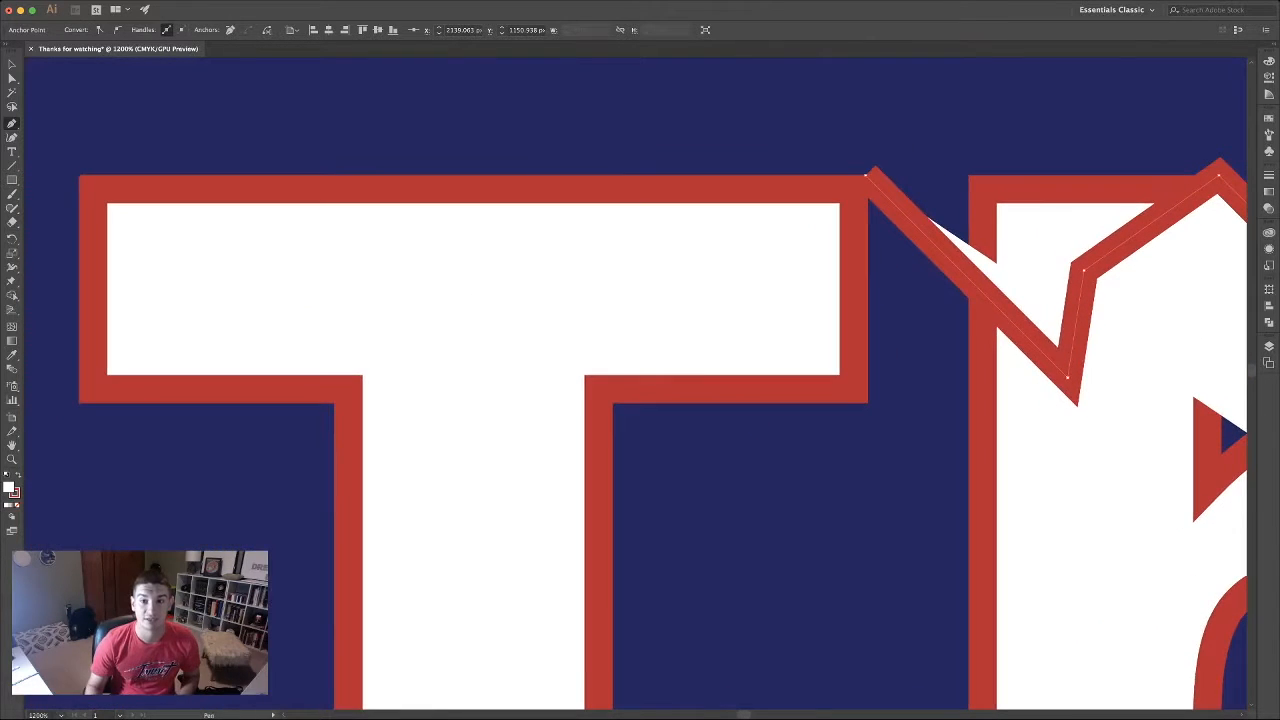
click(865, 175)
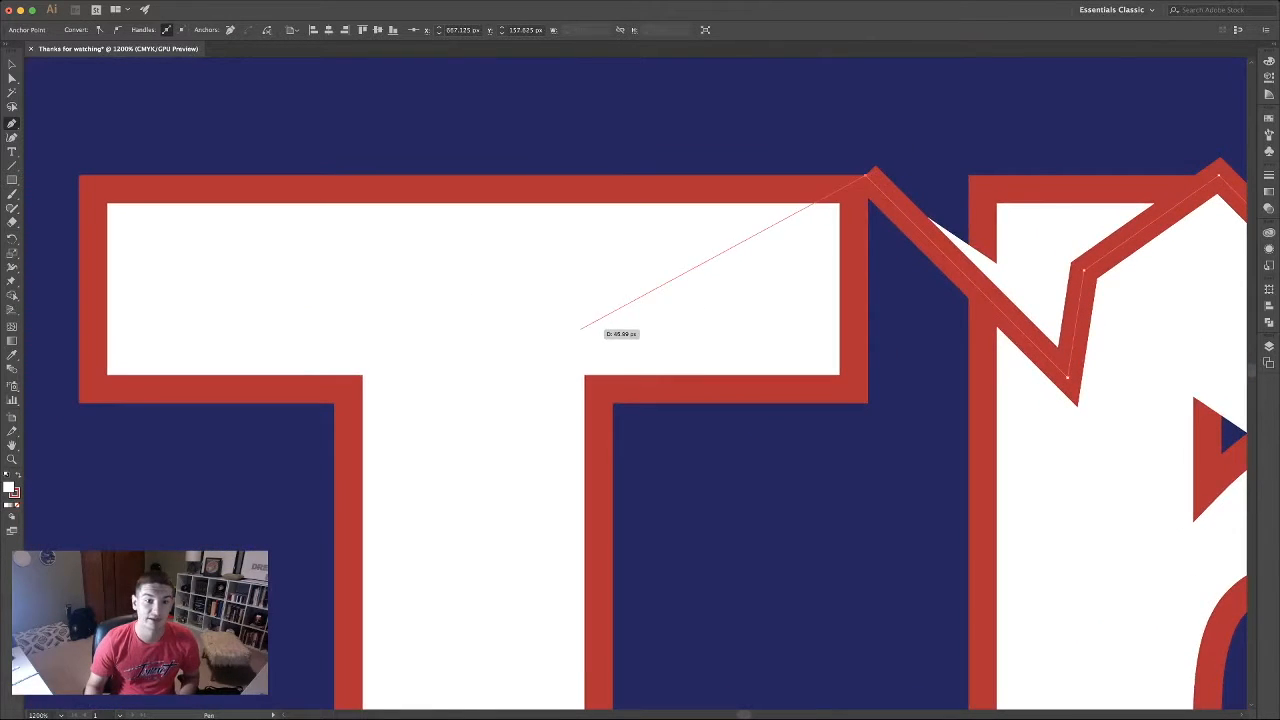
click(412, 324)
drag(356, 351, 556, 262)
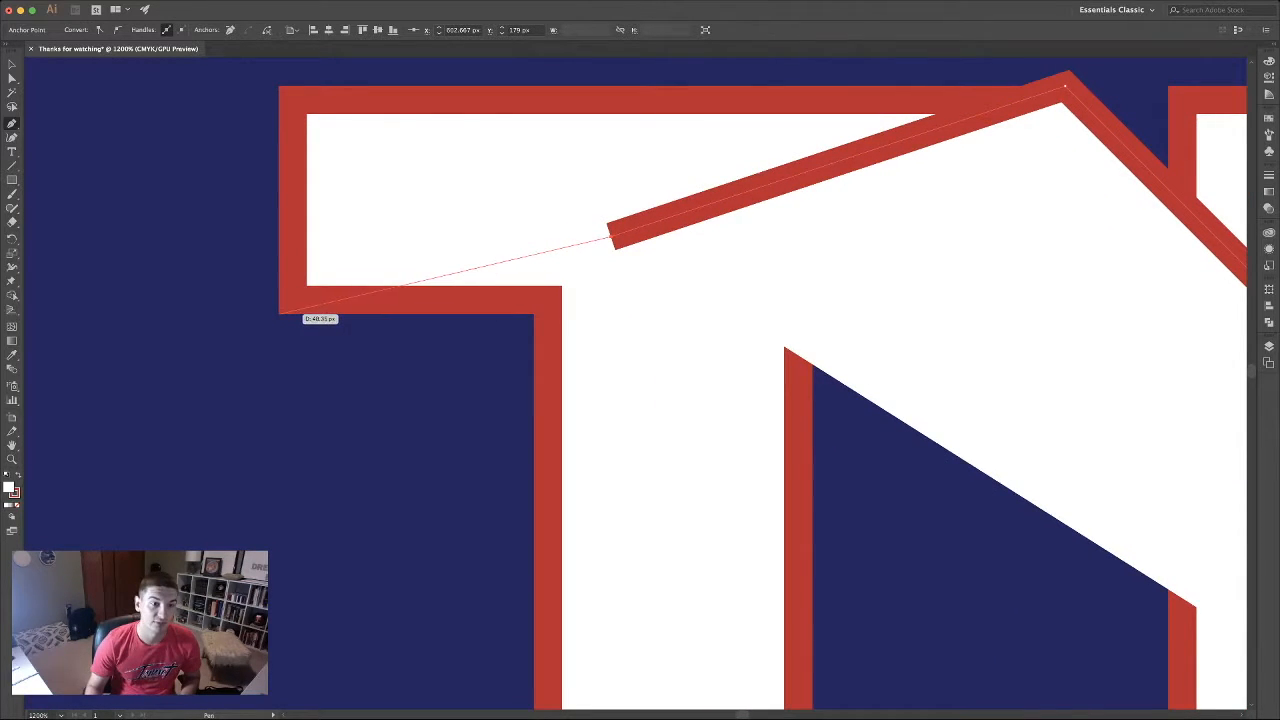
click(280, 313)
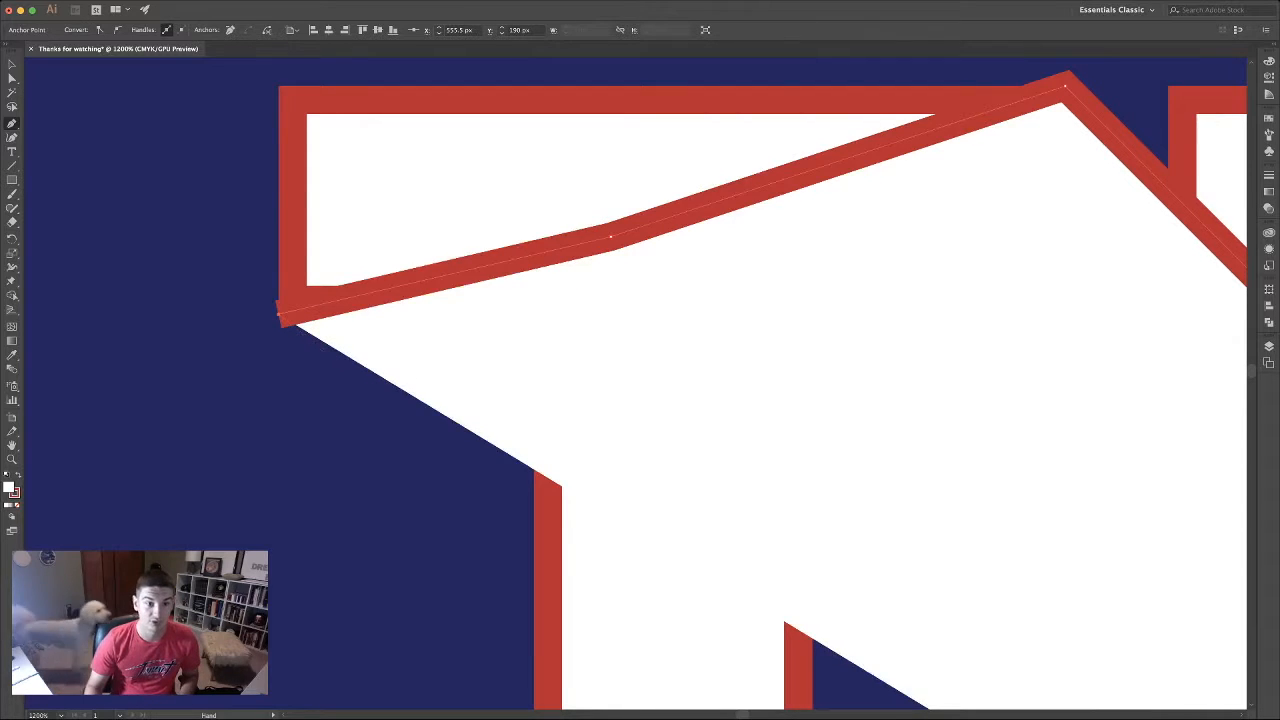
- Continue the path diagonally from the crossbar's corner into the T's stem and down to the stem's bottom-left corner
scroll(335, 350, down, 5)
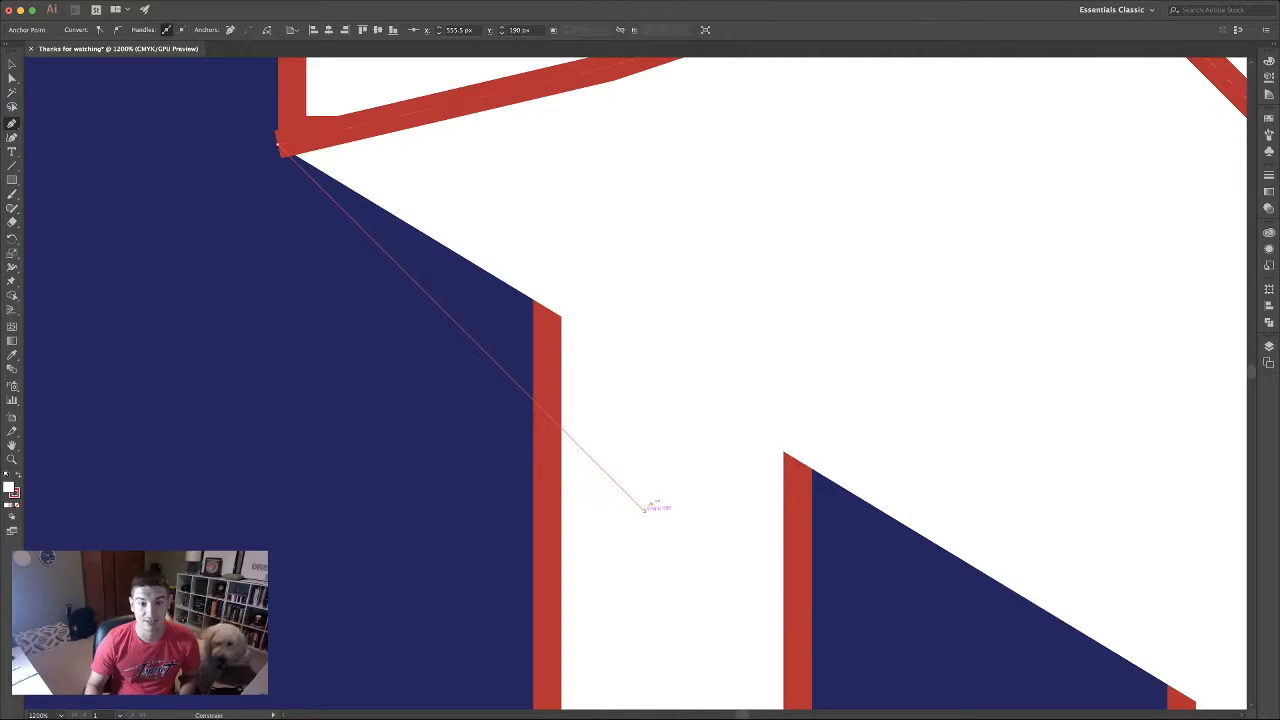
click(644, 508)
scroll(644, 508, down, 1)
scroll(650, 478, down, 2)
drag(650, 478, 601, 293)
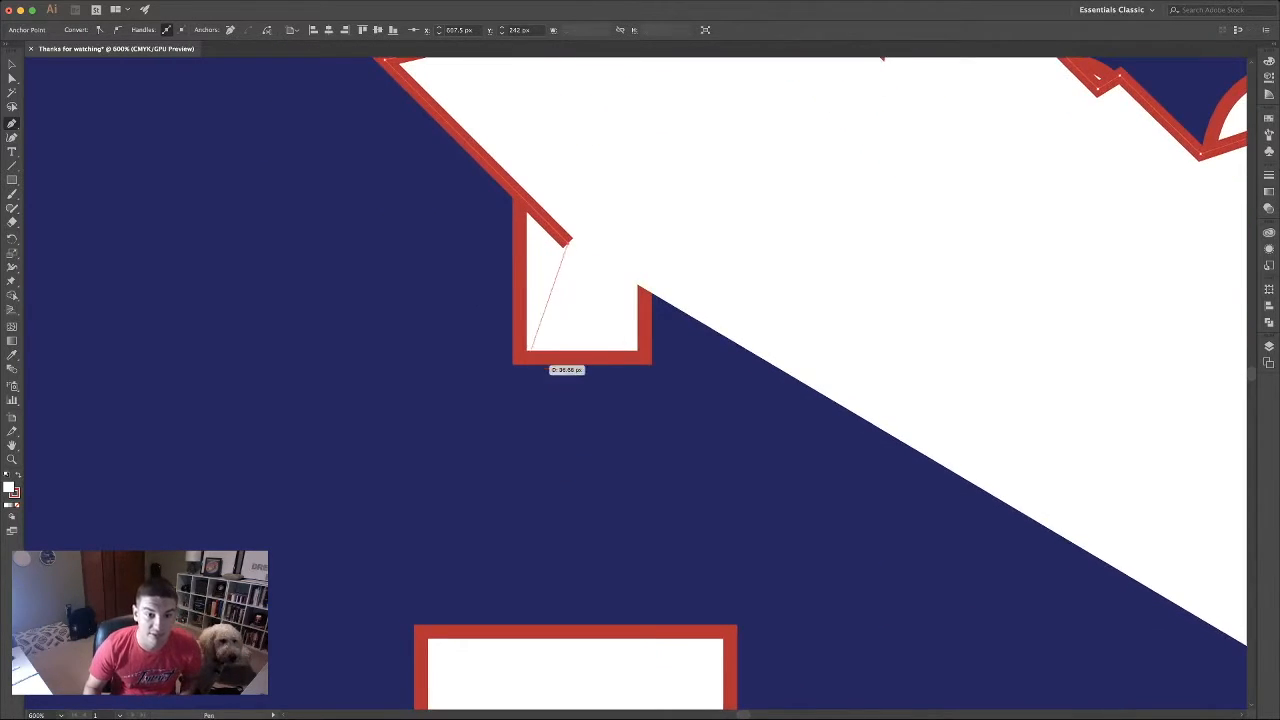
scroll(515, 358, up, 3)
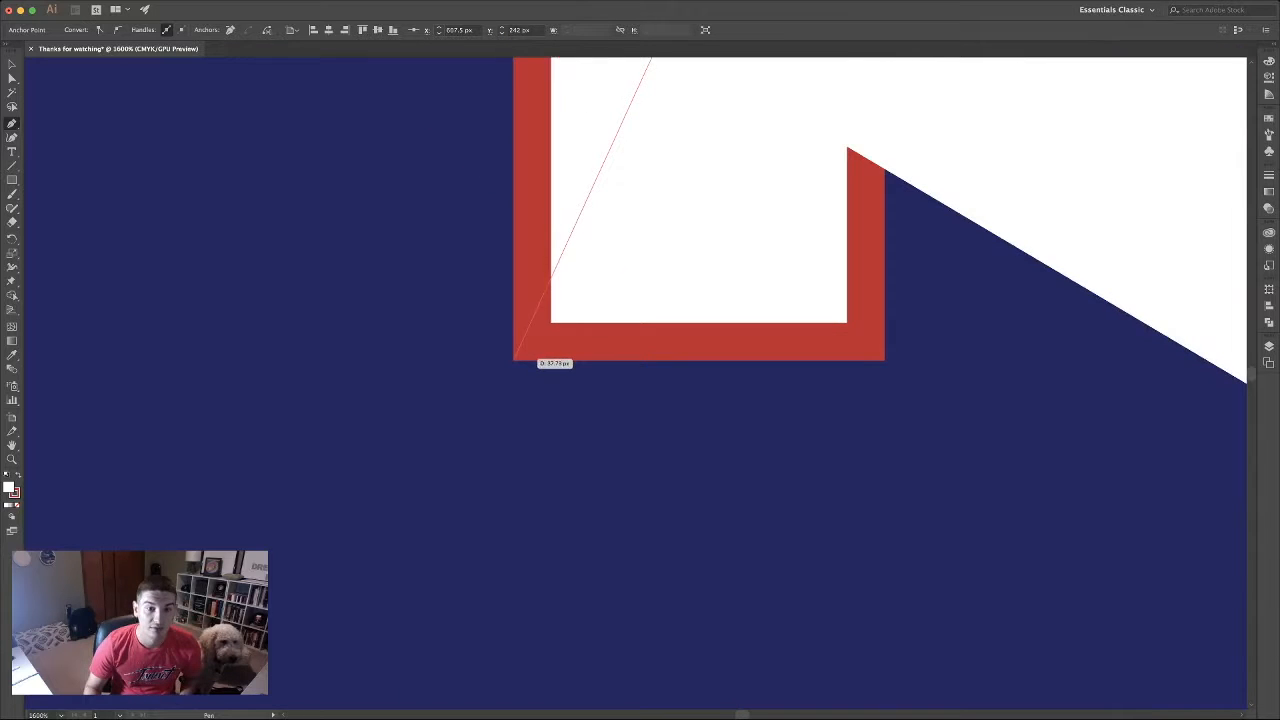
click(515, 358)
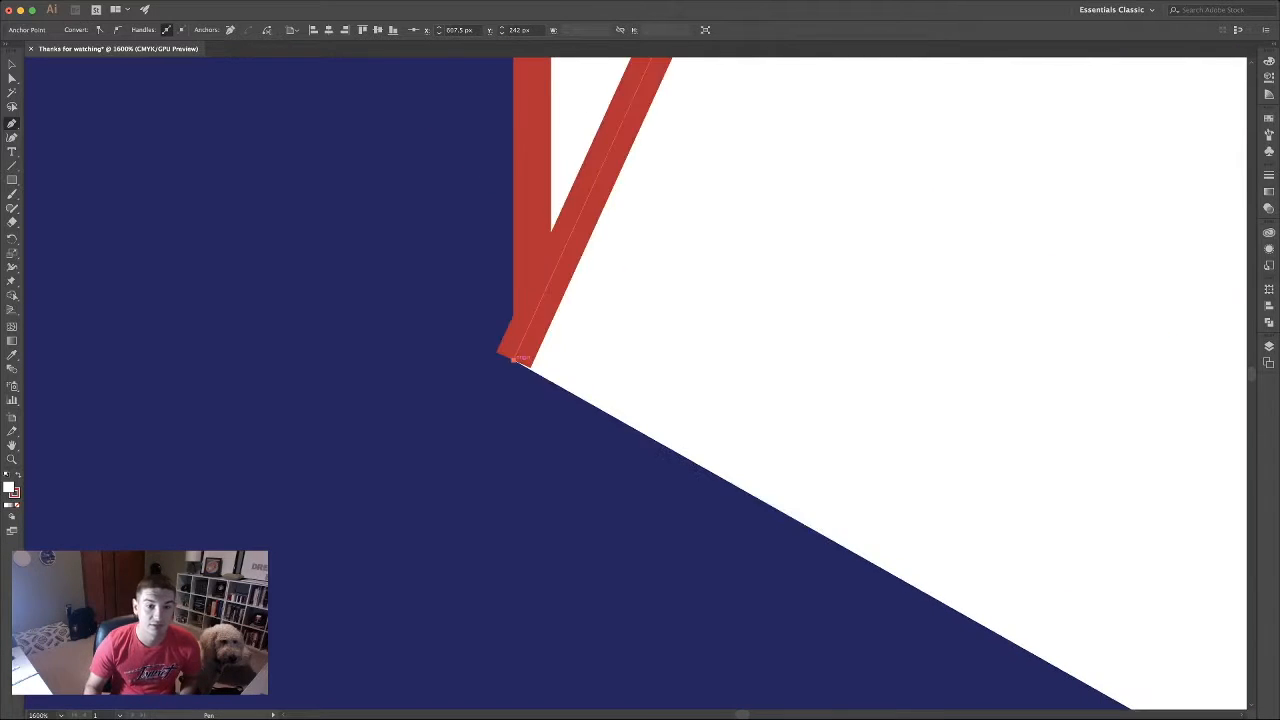
- Extend the path diagonally from the T's stem to below the artboard and close it at the anchor beyond the lower-right edge
scroll(545, 397, down, 7)
drag(715, 540, 462, 307)
scroll(527, 363, down, 3)
drag(535, 370, 455, 285)
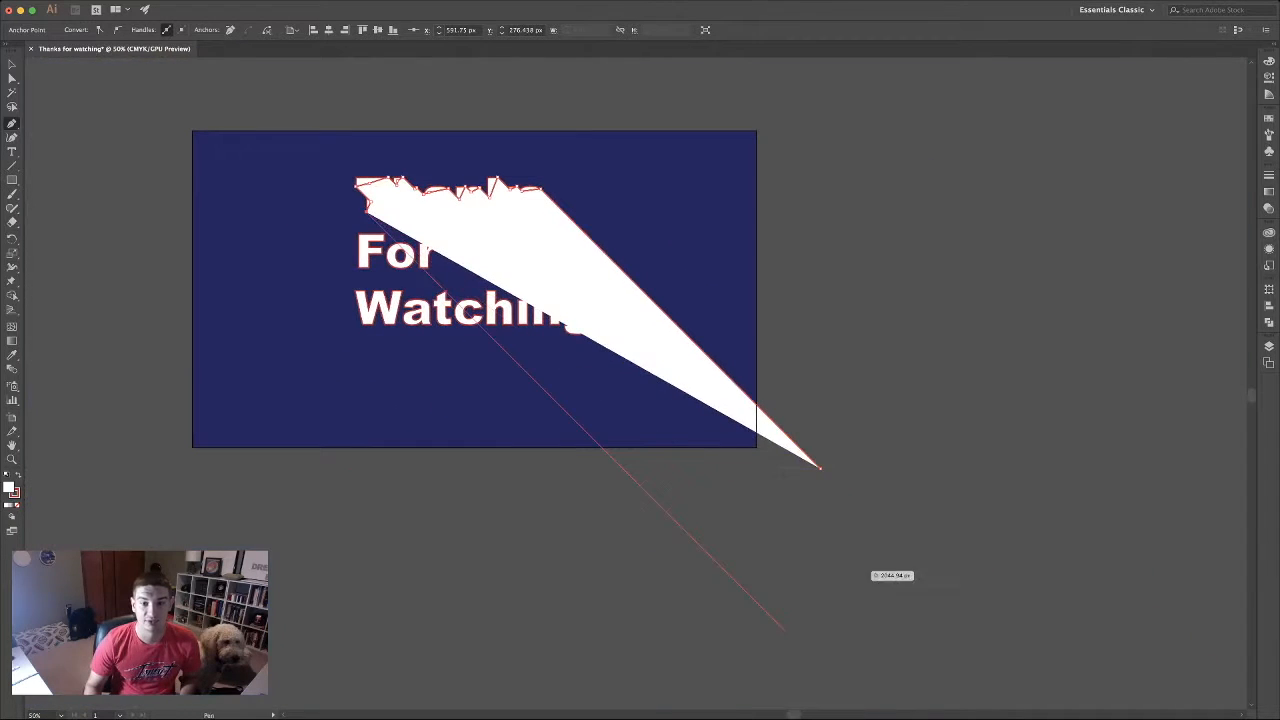
click(793, 636)
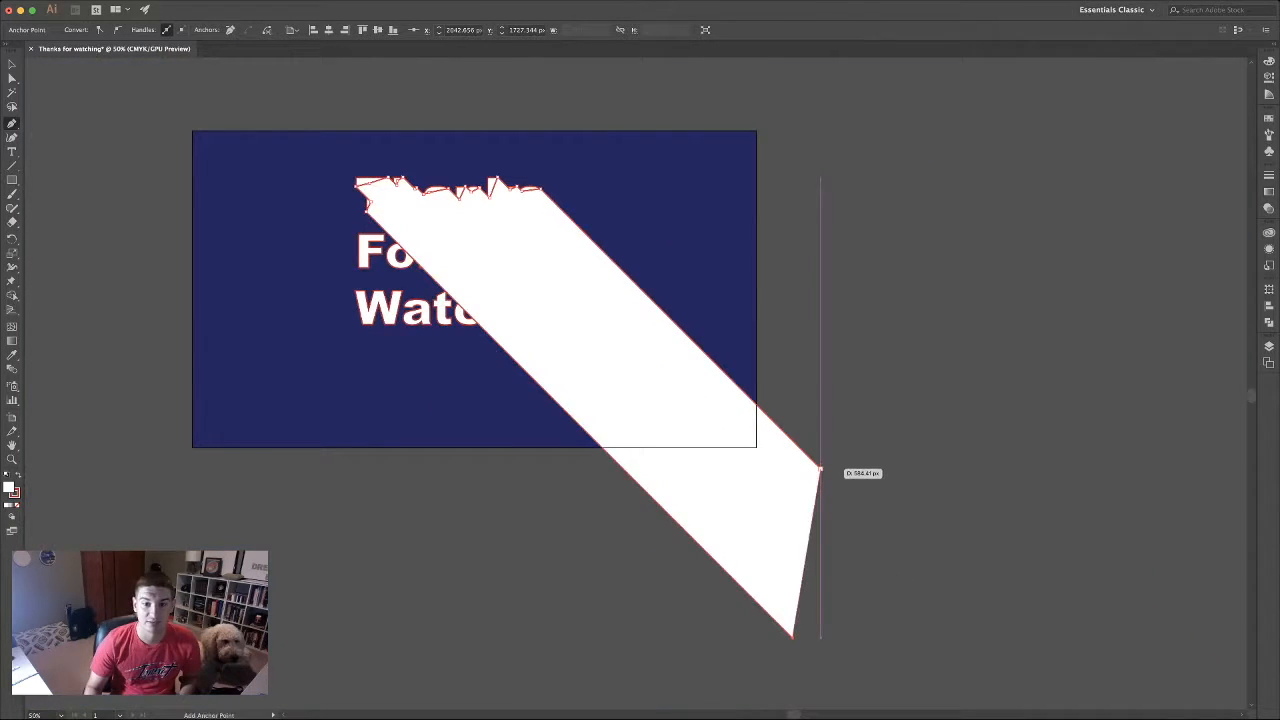
click(820, 468)
- Swap the shadow shape's fill and stroke so it is filled red, and set its stroke to none
key(v)
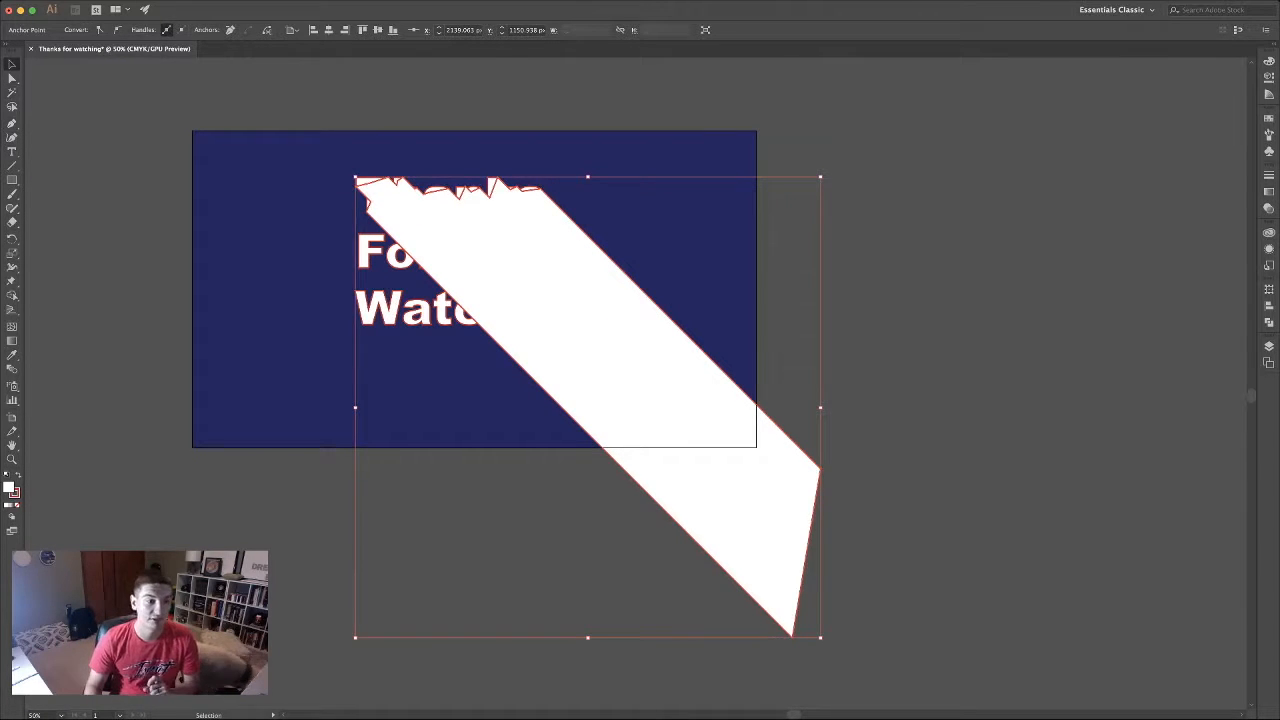
key(shift+x)
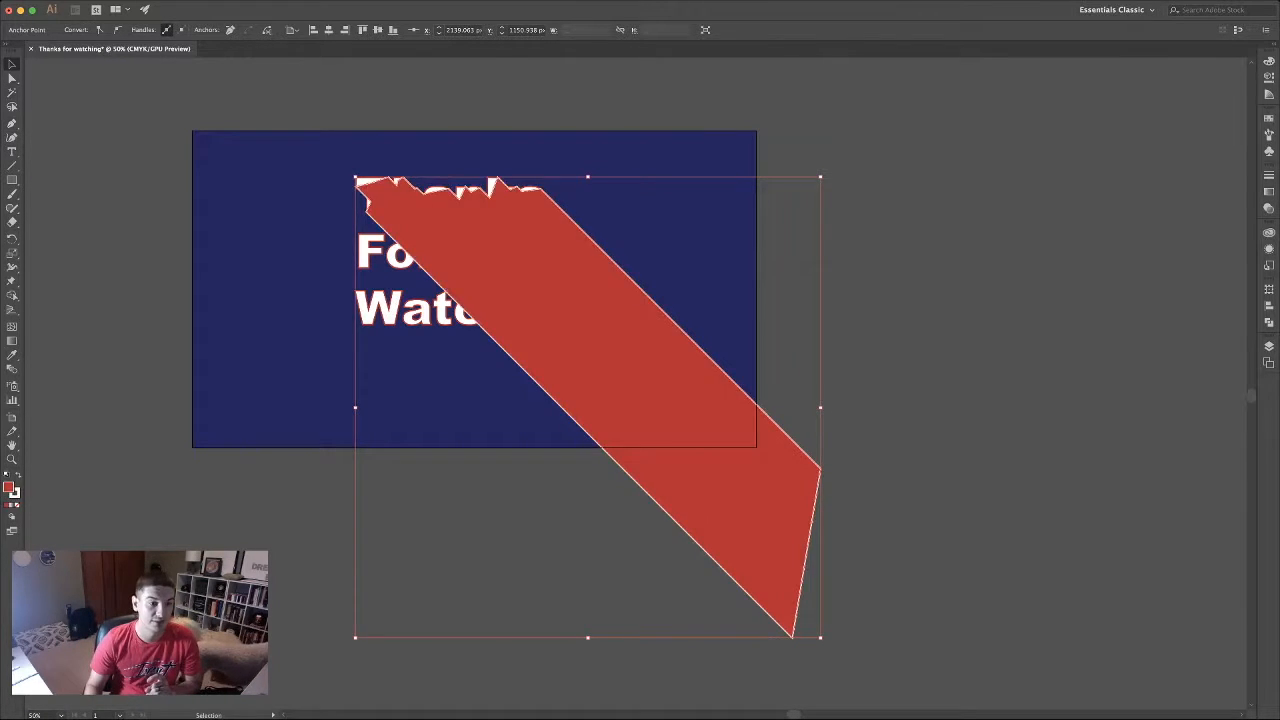
key(x)
key(slash)
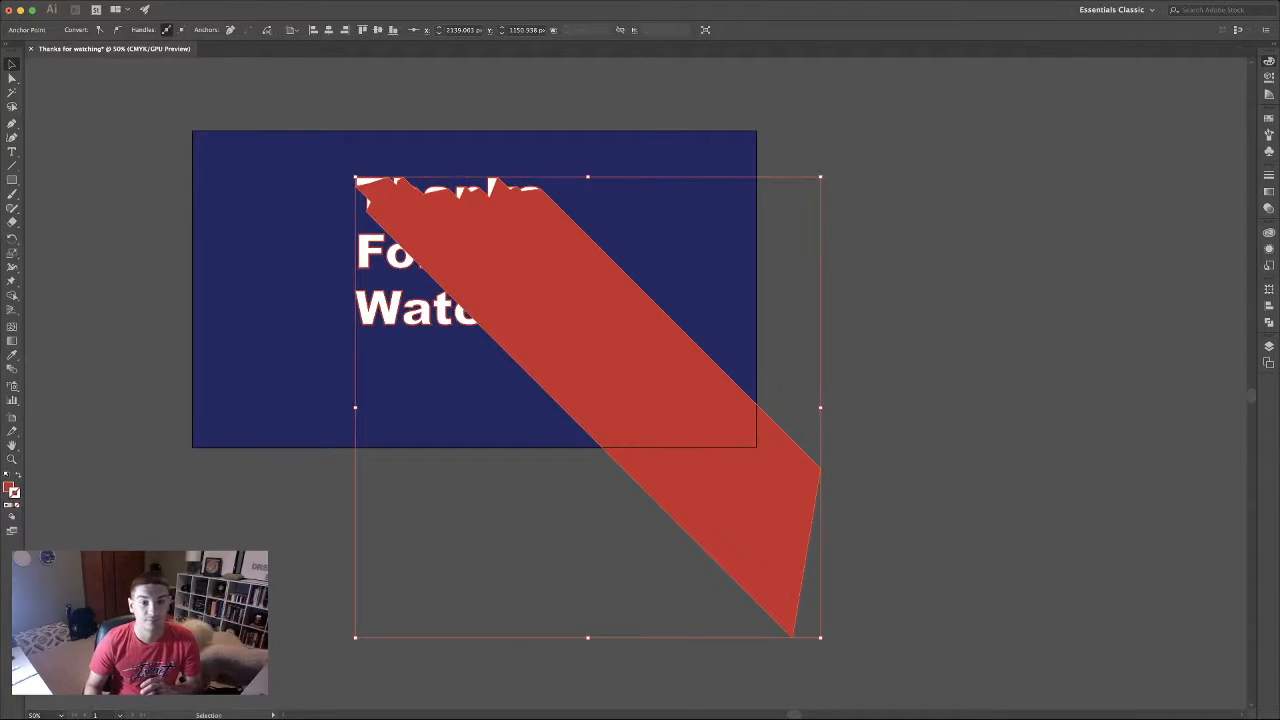
- Send the red shadow shape to the back, behind the lettering, and deselect it
click(900, 330)
click(620, 350)
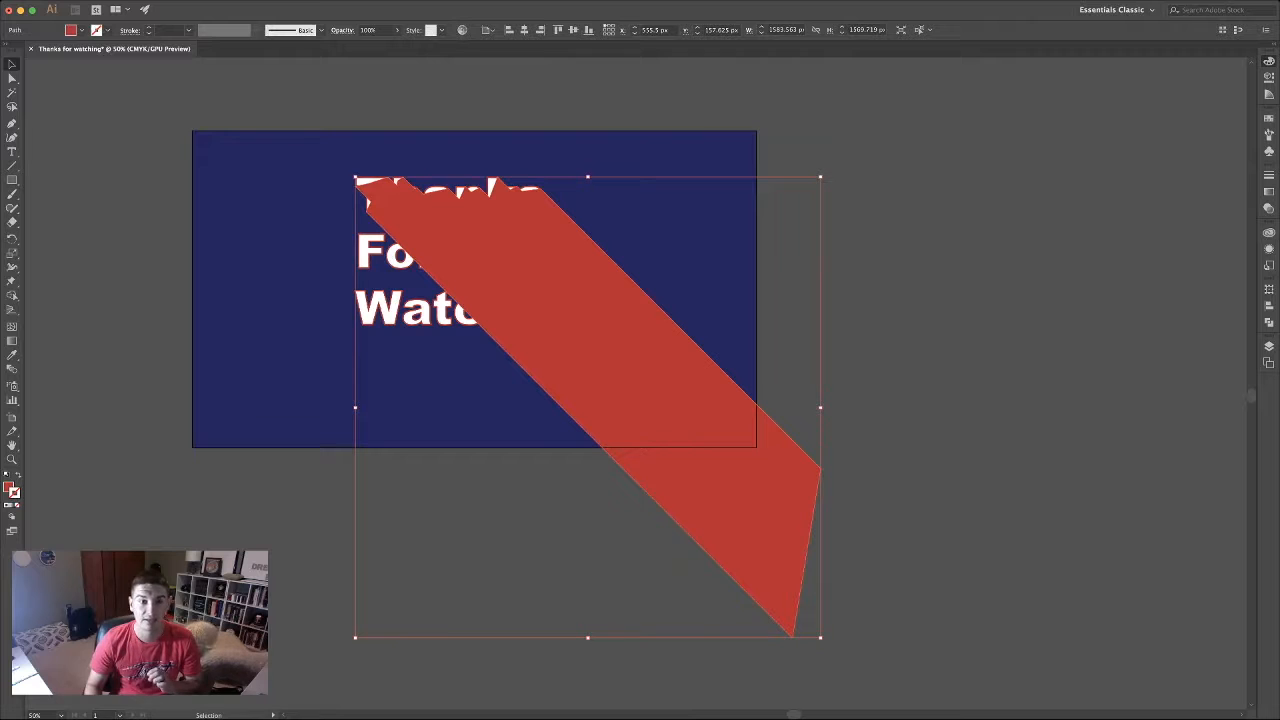
key(shift+super+[)
key(shift+super+a)
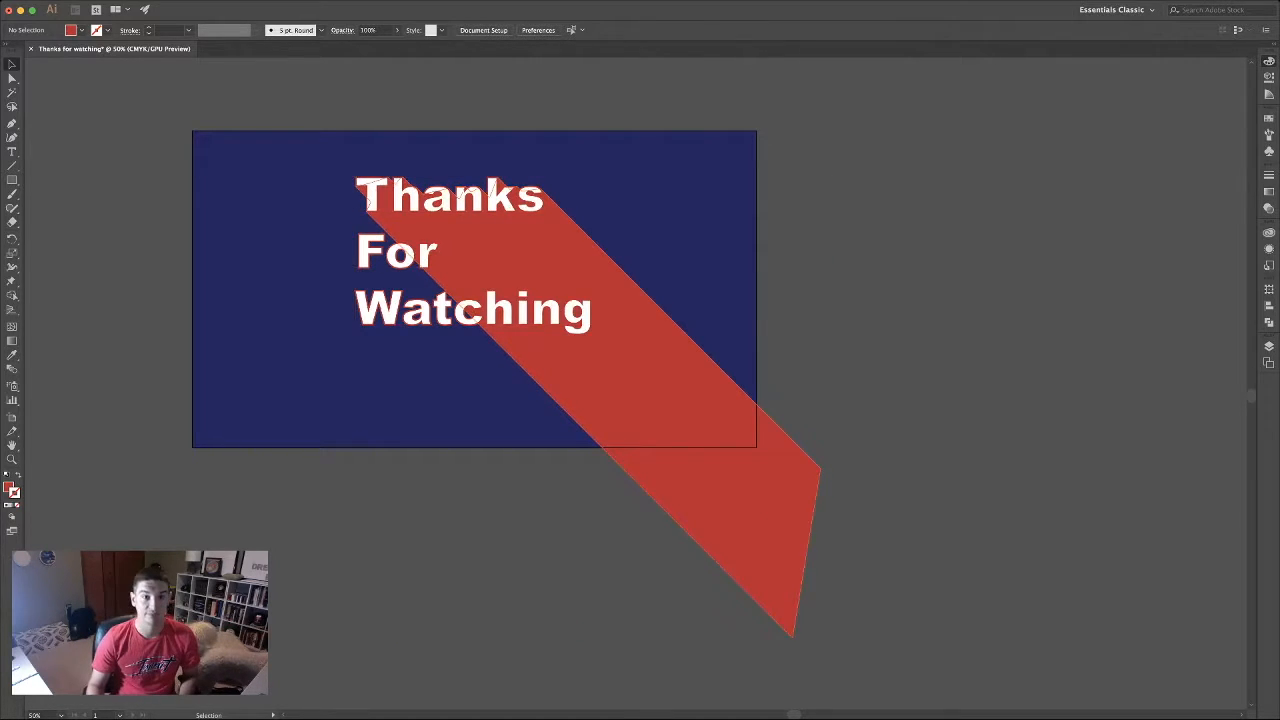
- Examine the long shadow's edges along the letters of "Thanks" and its overall course across the artboard
scroll(574, 226, up, 3)
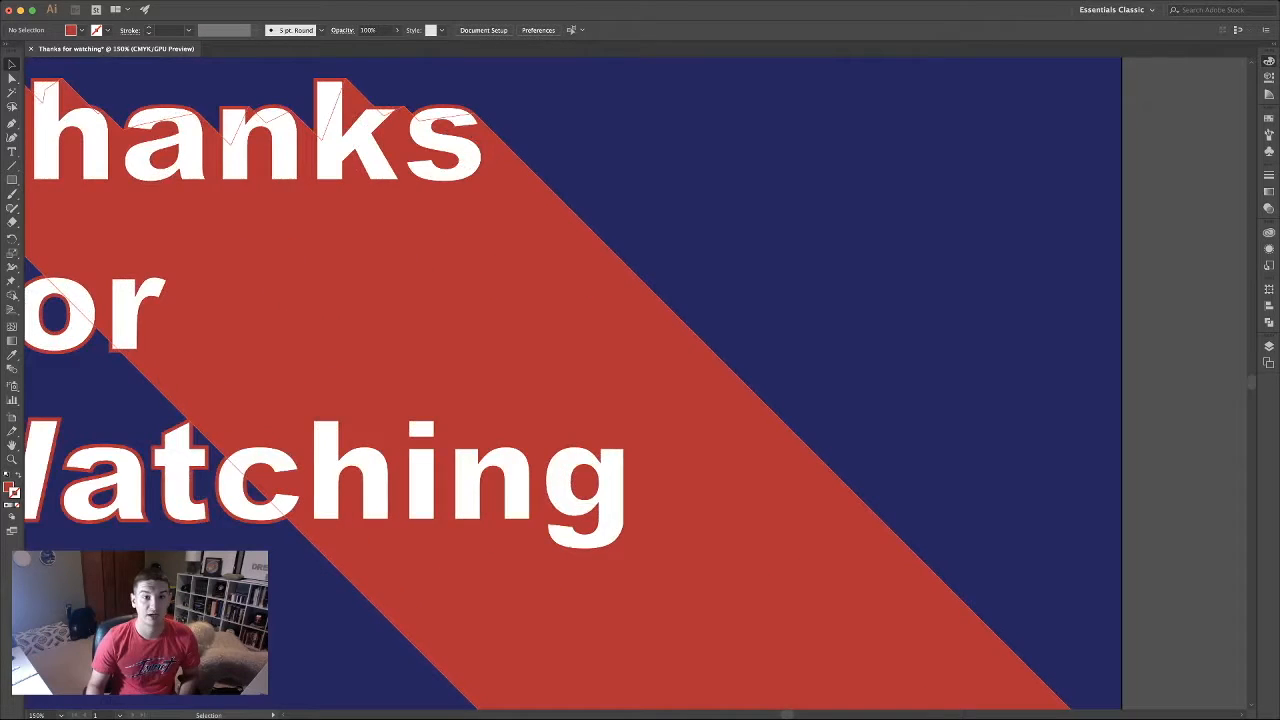
key(super+minus)
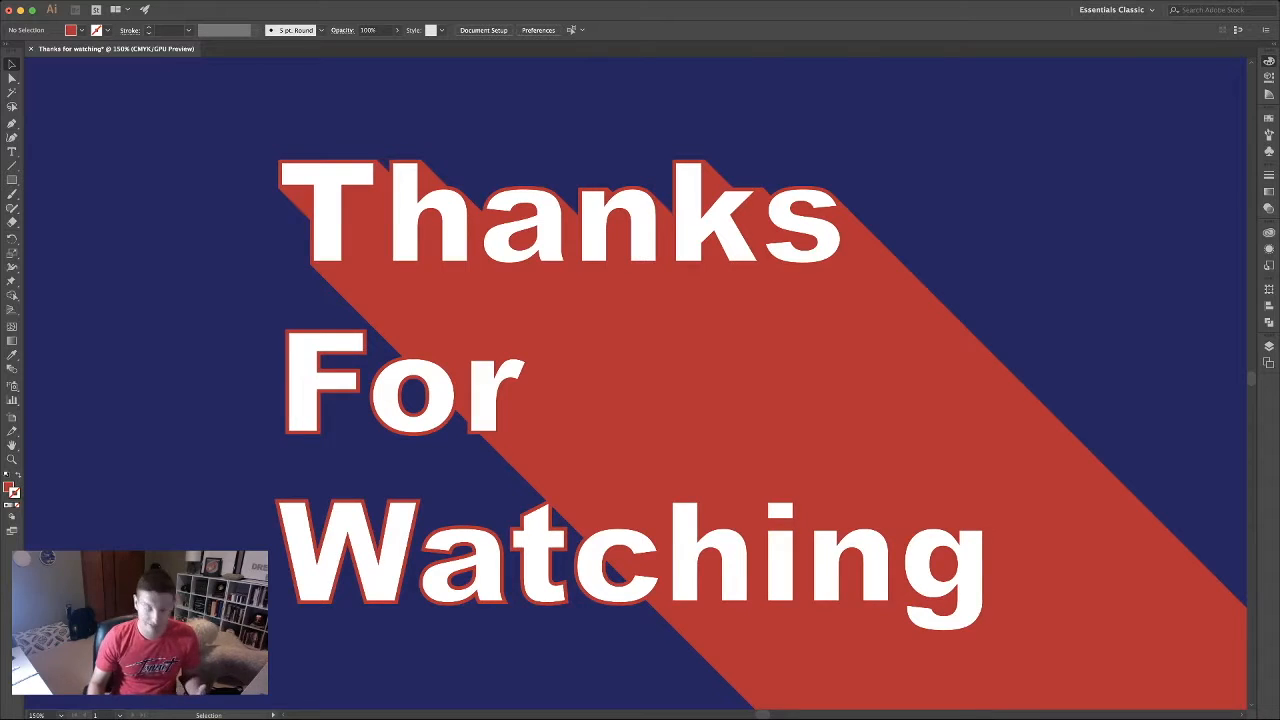
scroll(733, 156, up, 5)
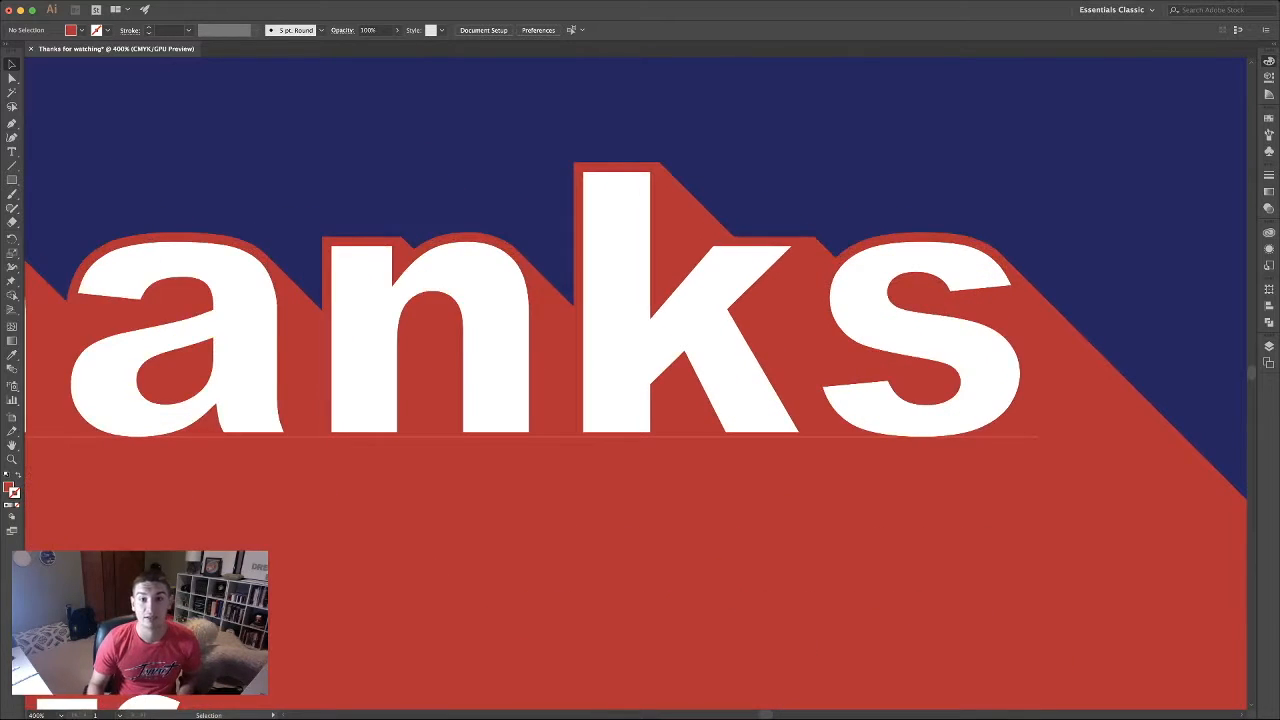
scroll(736, 154, down, 5)
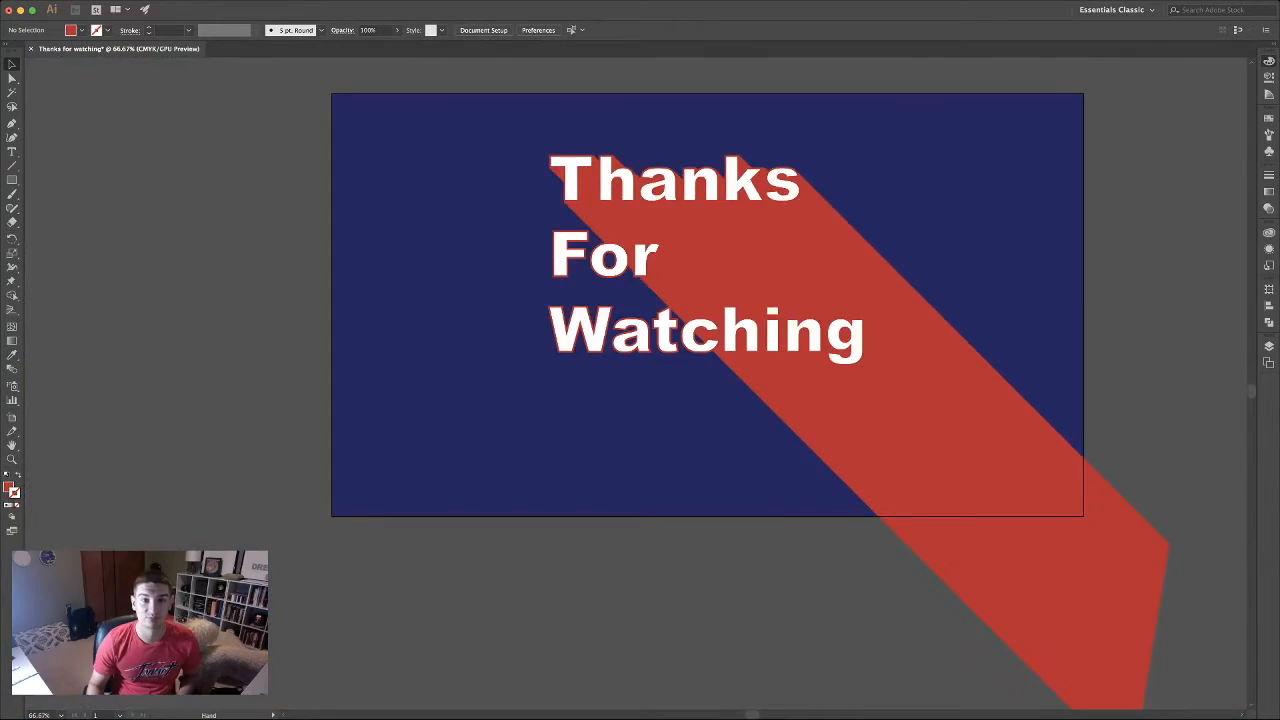
drag(736, 154, 535, 68)
drag(599, 102, 681, 193)
scroll(681, 193, up, 1)
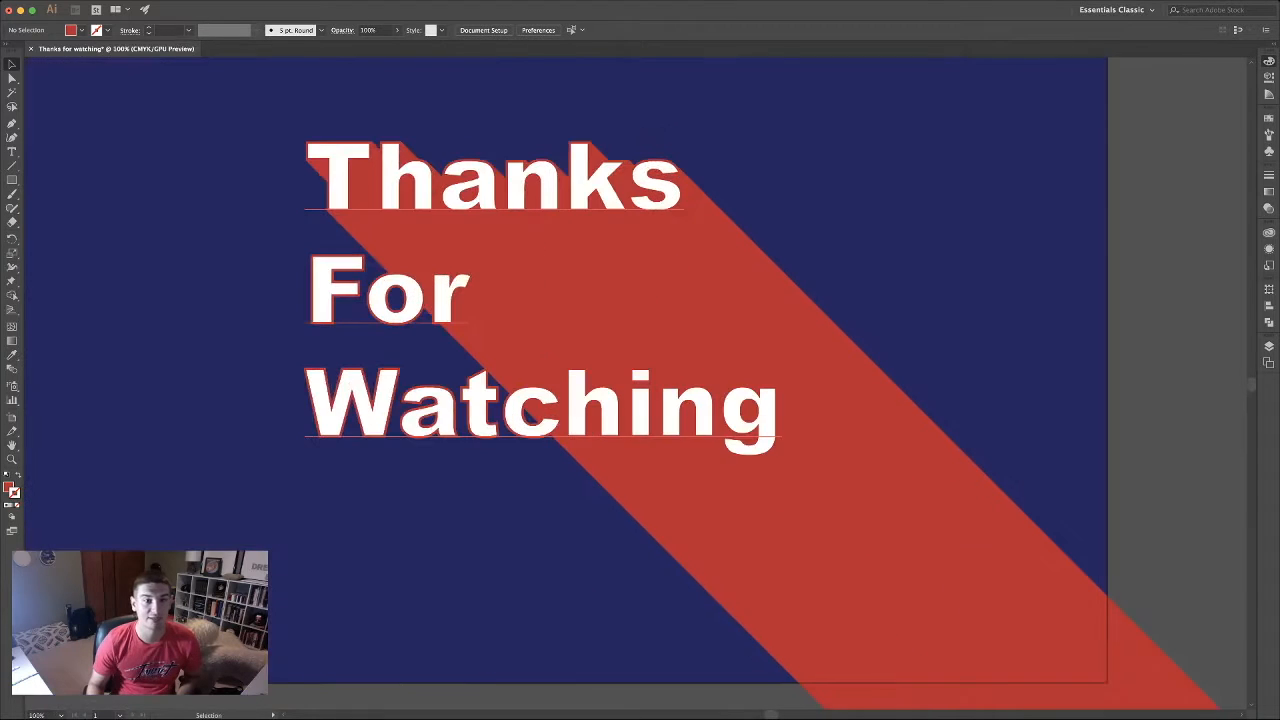
scroll(690, 185, down, 1)
drag(690, 185, 727, 216)
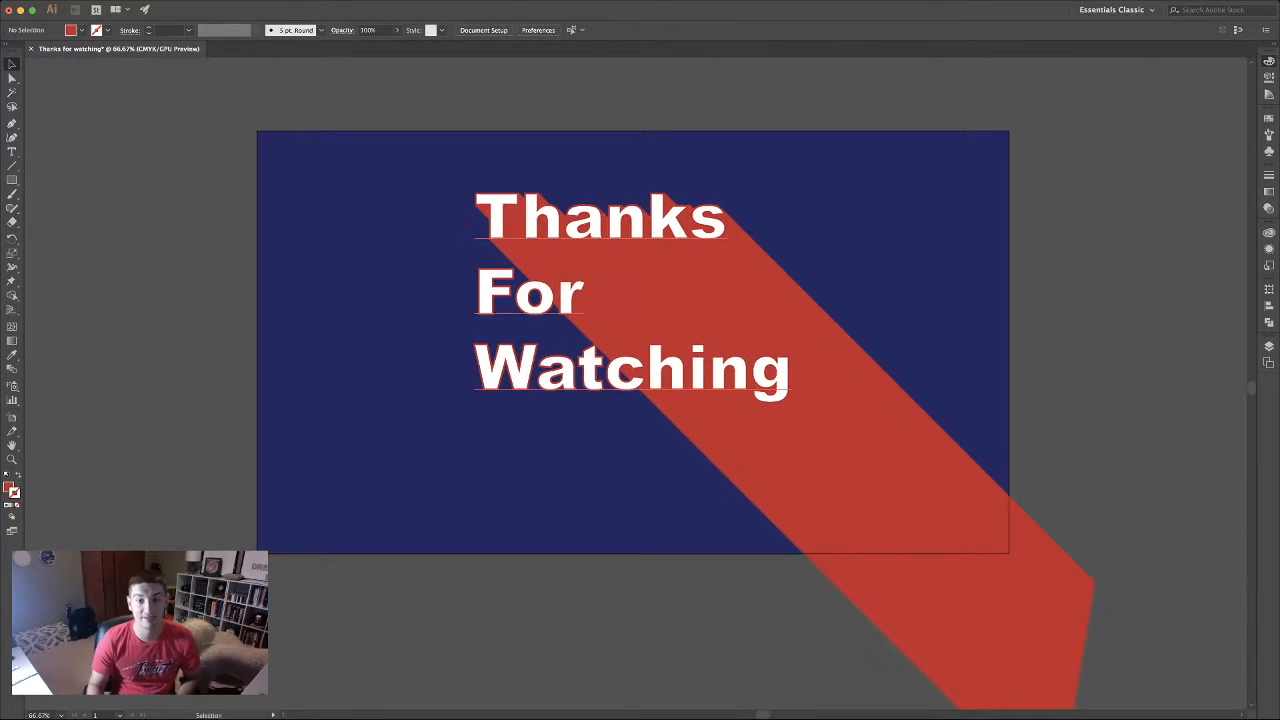